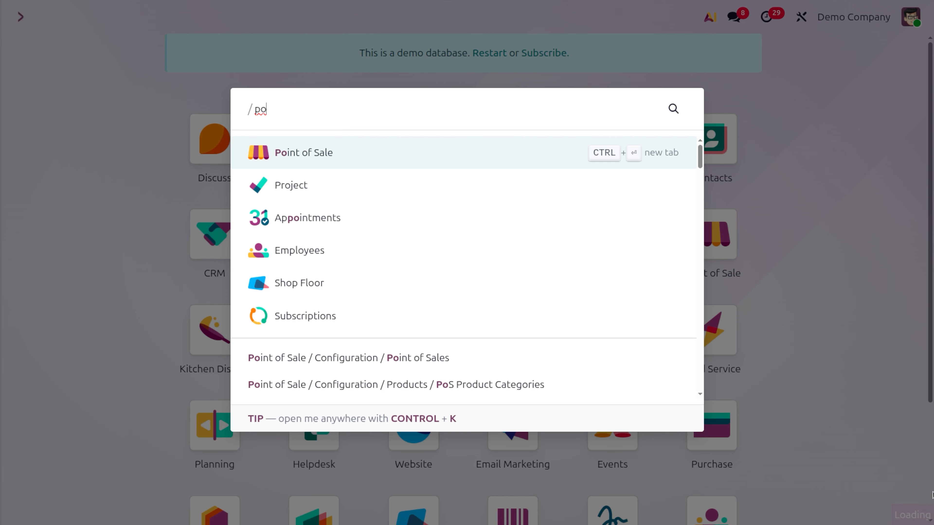
# Open the Clothes Shop register in Point of Sale, accepting the proposed opening cash.
pyautogui.press('Return')
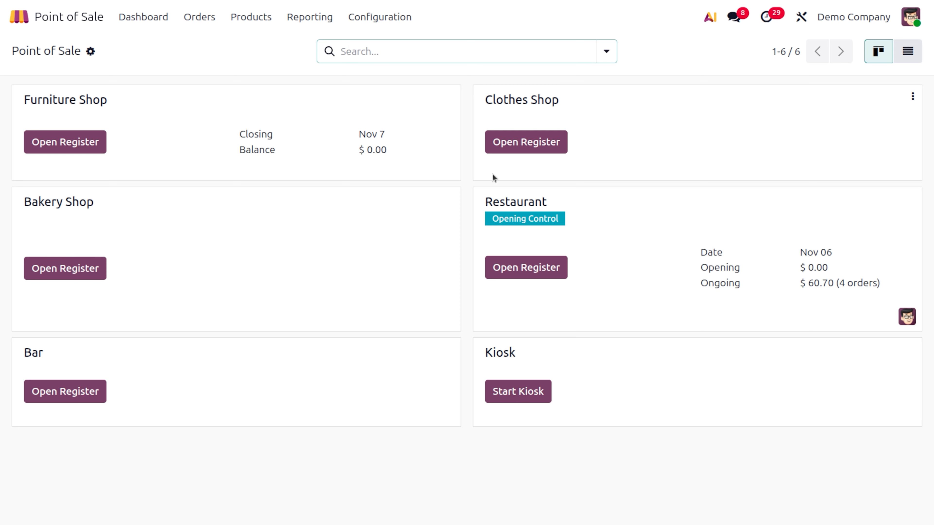
pyautogui.click(513, 150)
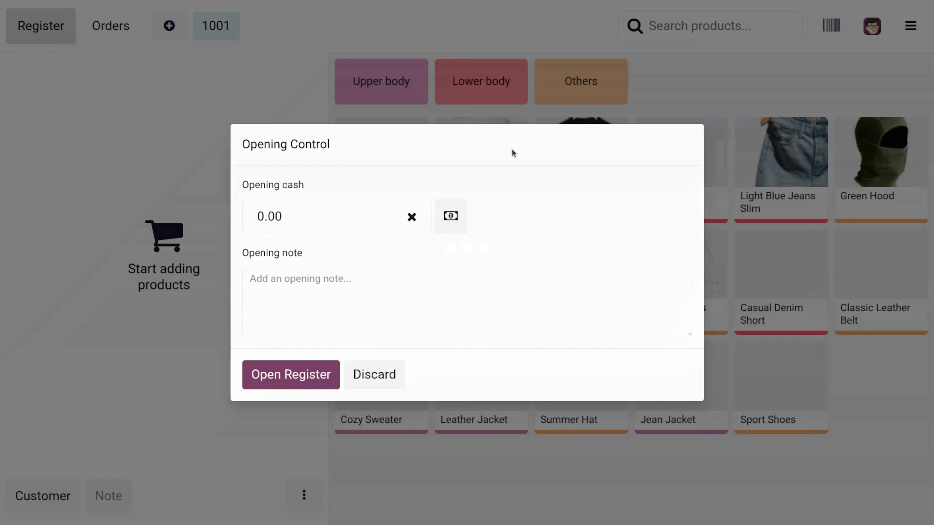
pyautogui.click(290, 377)
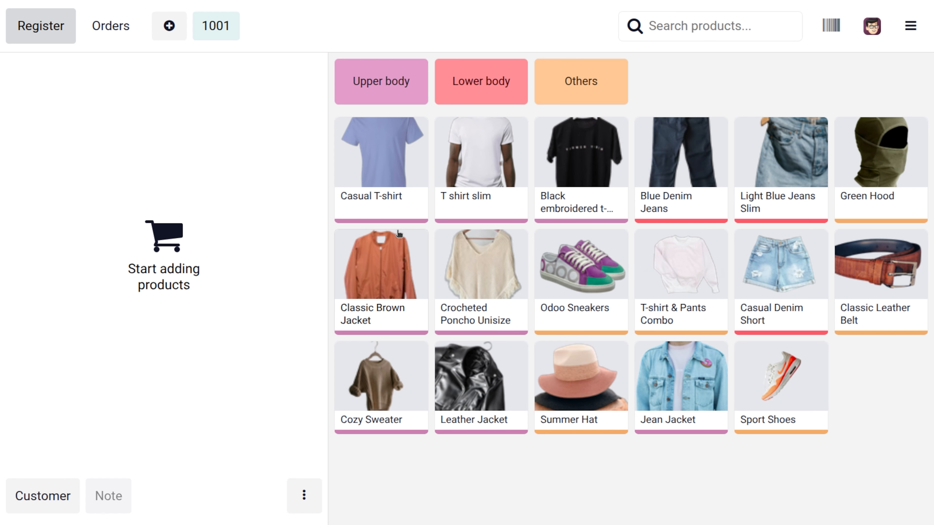
# View the inventory and financial information of the Casual T-shirt, closing it when done.
pyautogui.click(369, 162)
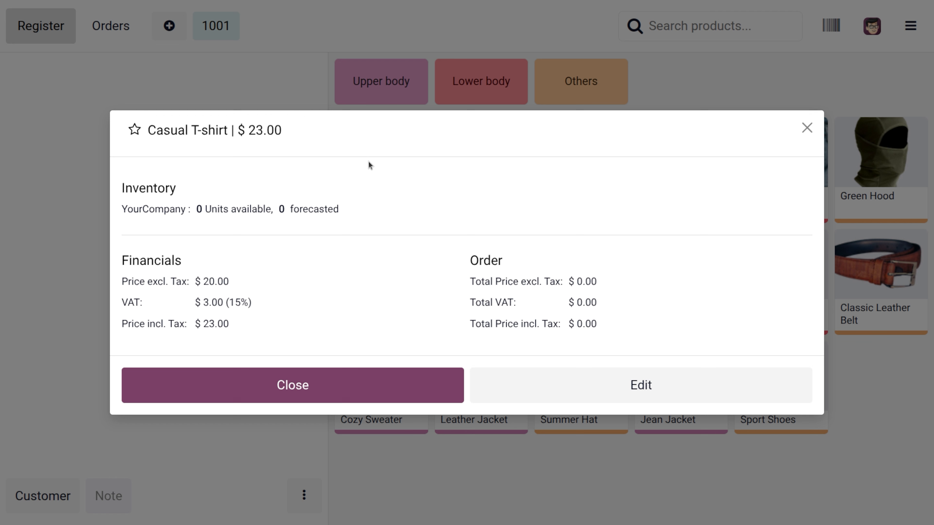
pyautogui.rightClick(369, 162)
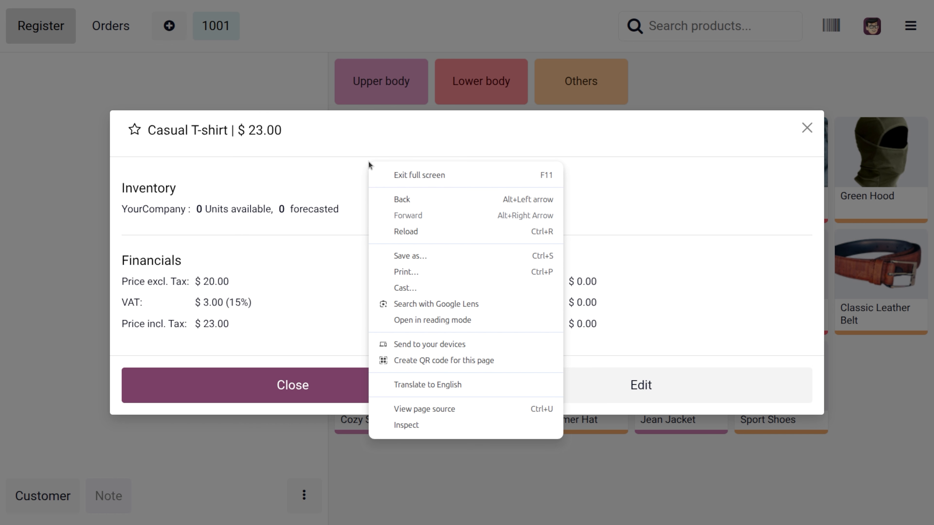
pyautogui.click(329, 138)
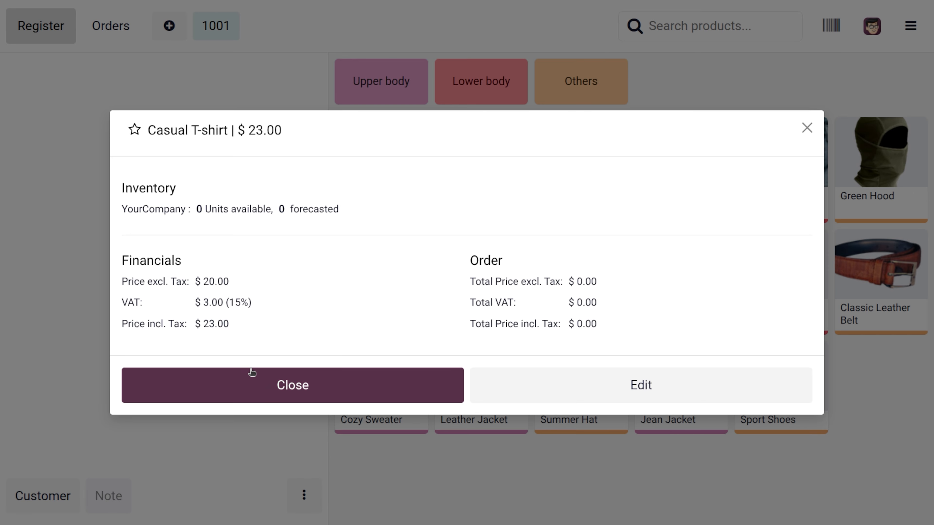
pyautogui.click(253, 378)
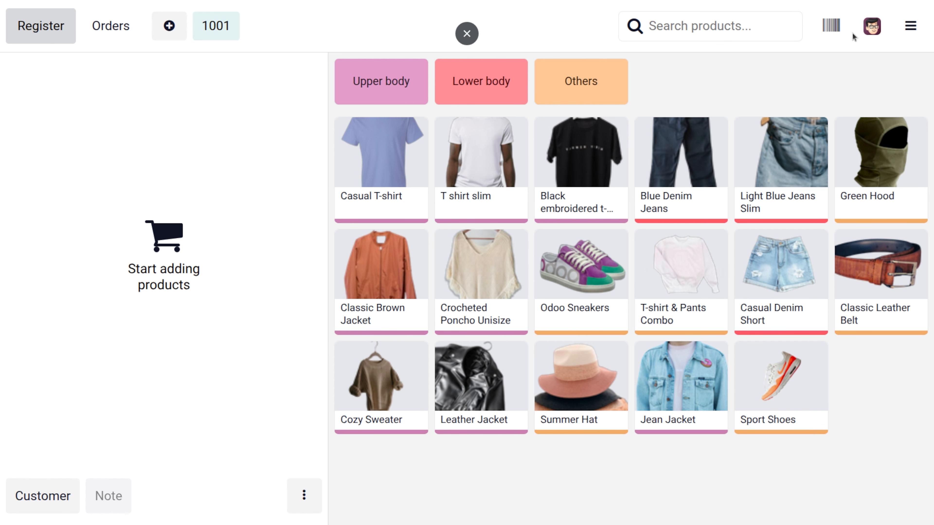
# Leave the register for the backend and open the full configuration settings of the Clothes Shop.
pyautogui.click(909, 29)
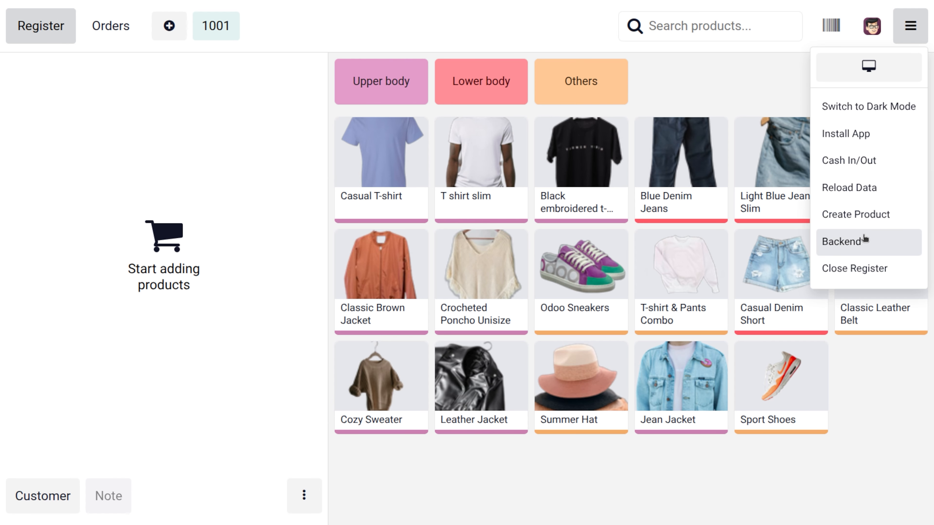
pyautogui.click(864, 241)
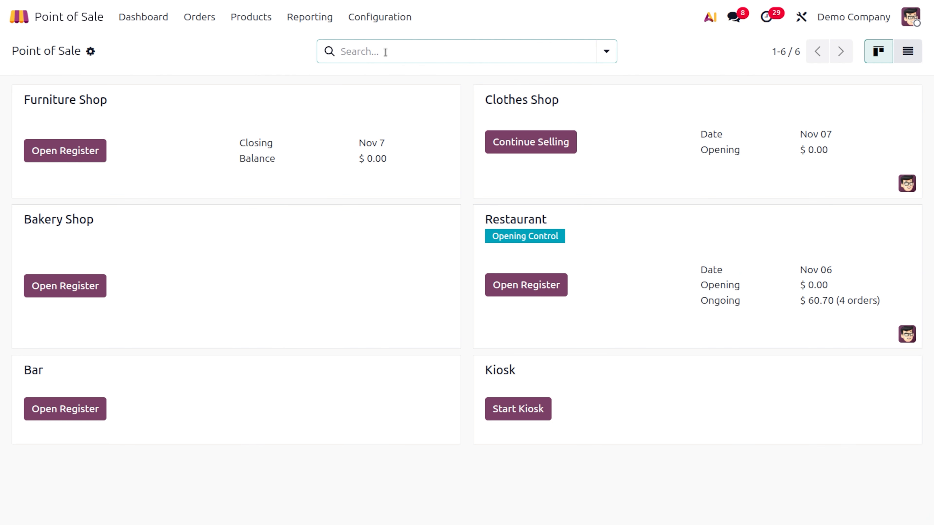
pyautogui.click(912, 97)
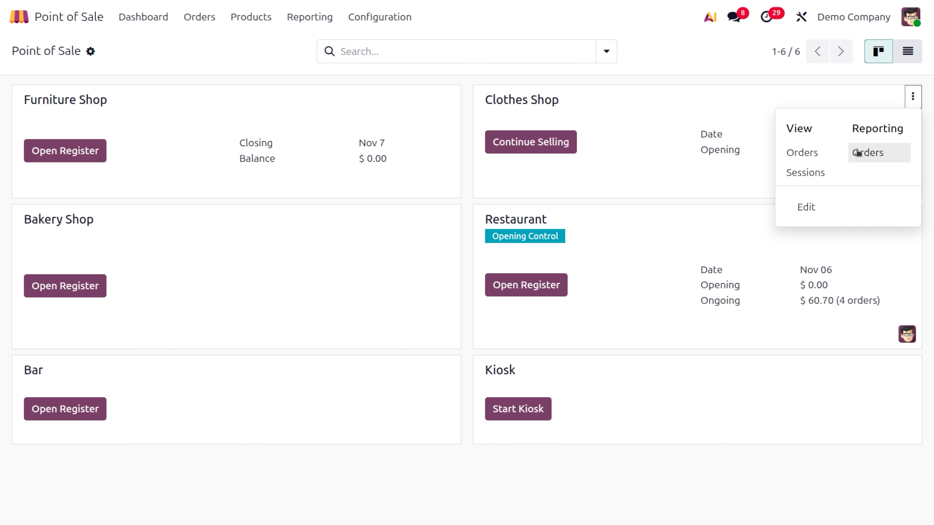
pyautogui.click(832, 208)
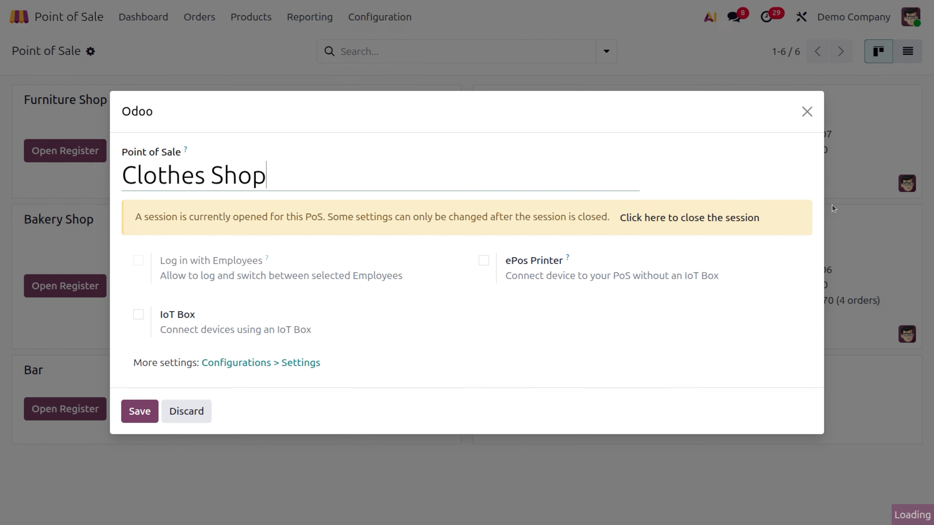
pyautogui.click(294, 363)
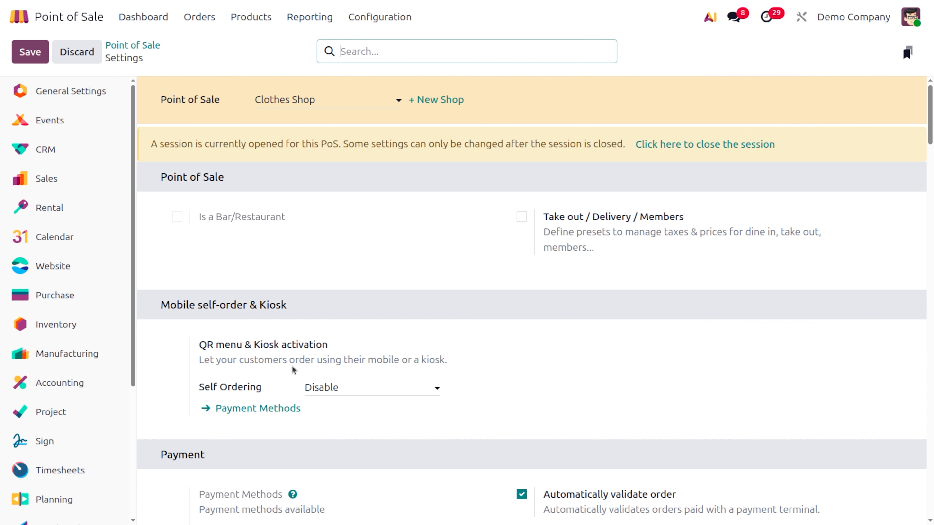
# Enable One-click Payment for the Clothes Shop with the Card and Cash payment methods, and save the settings.
pyautogui.scroll(-10, 509, 447)
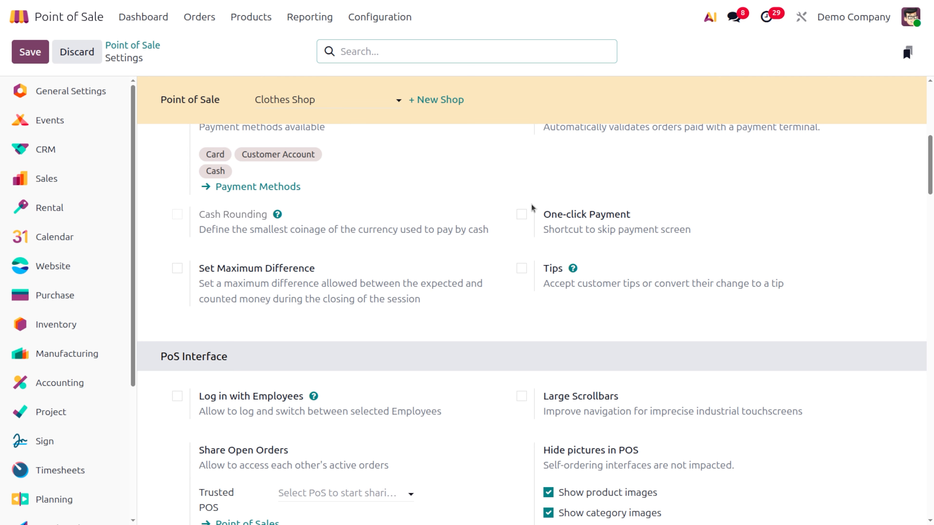
pyautogui.click(521, 214)
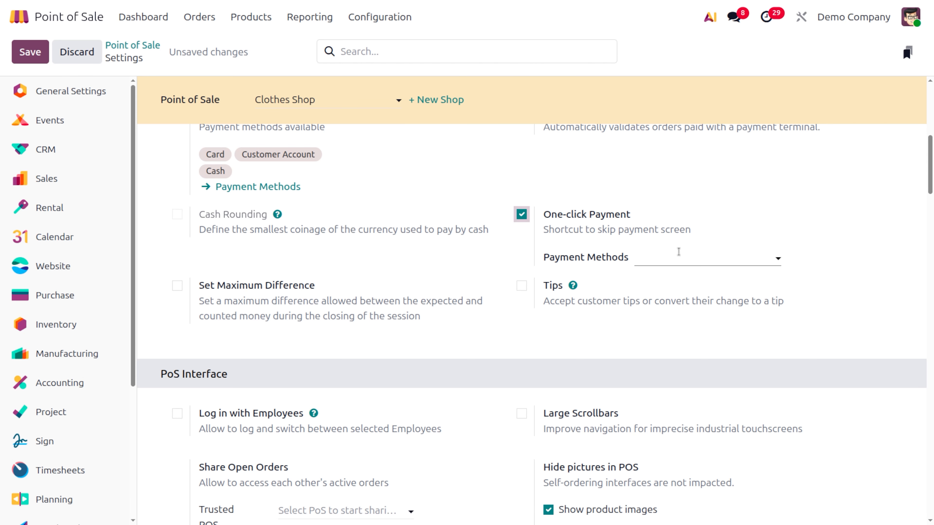
pyautogui.click(654, 257)
pyautogui.click(668, 279)
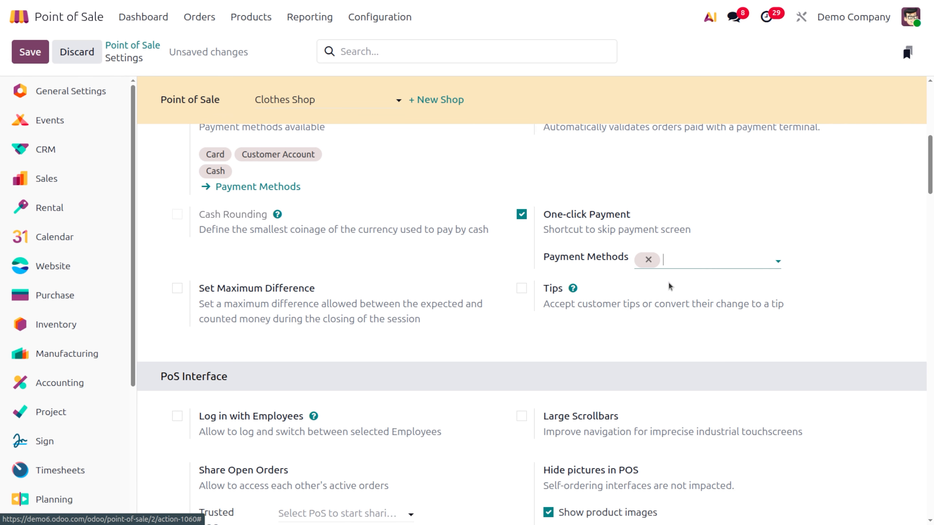
pyautogui.click(723, 260)
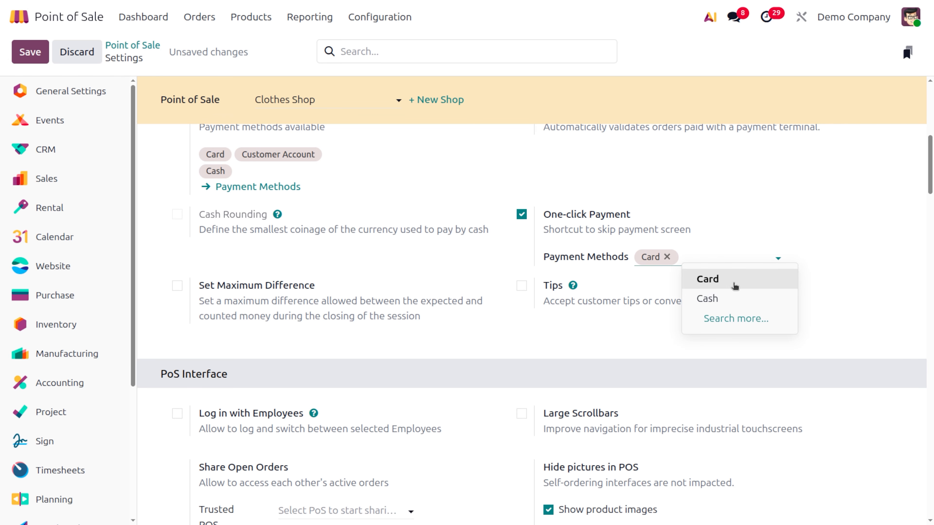
pyautogui.click(736, 295)
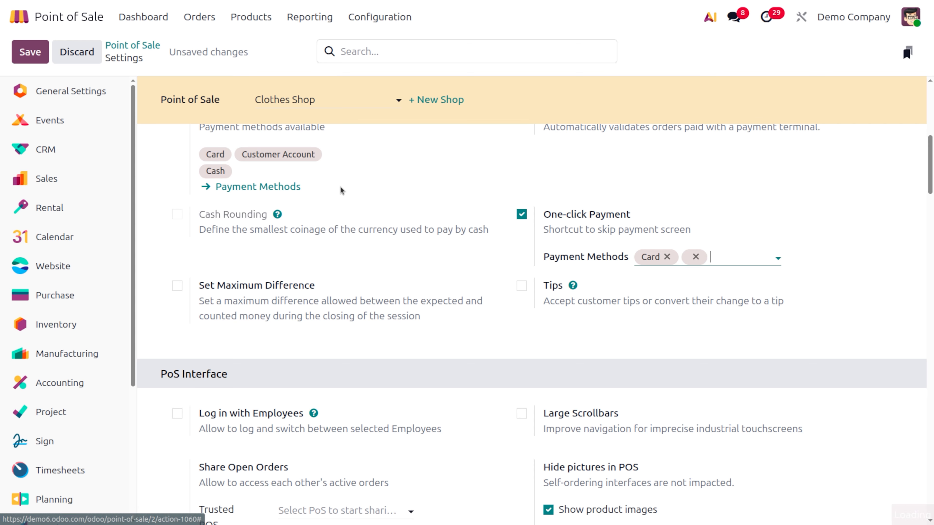
pyautogui.click(27, 57)
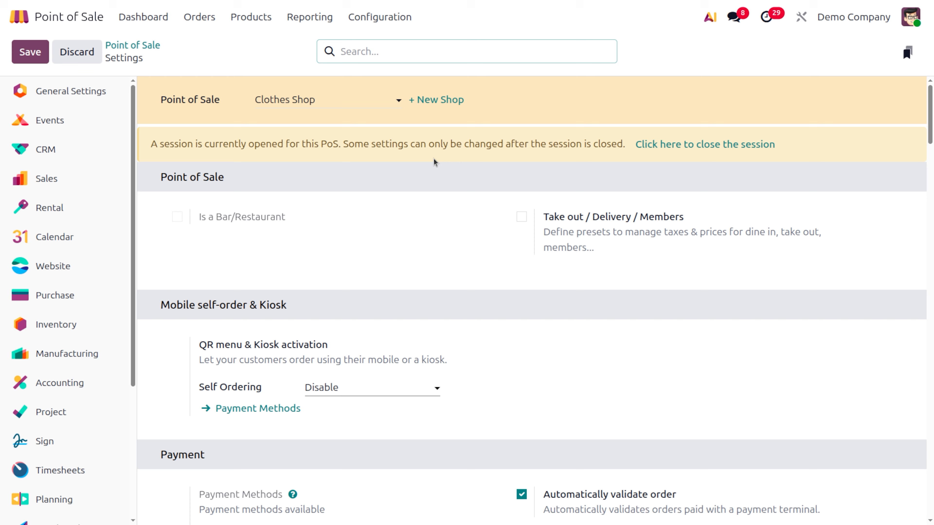
# Continue selling in the Clothes Shop: sell one Casual T-shirt (S, White) and one T shirt slim (S), paid directly by Card.
pyautogui.click(158, 18)
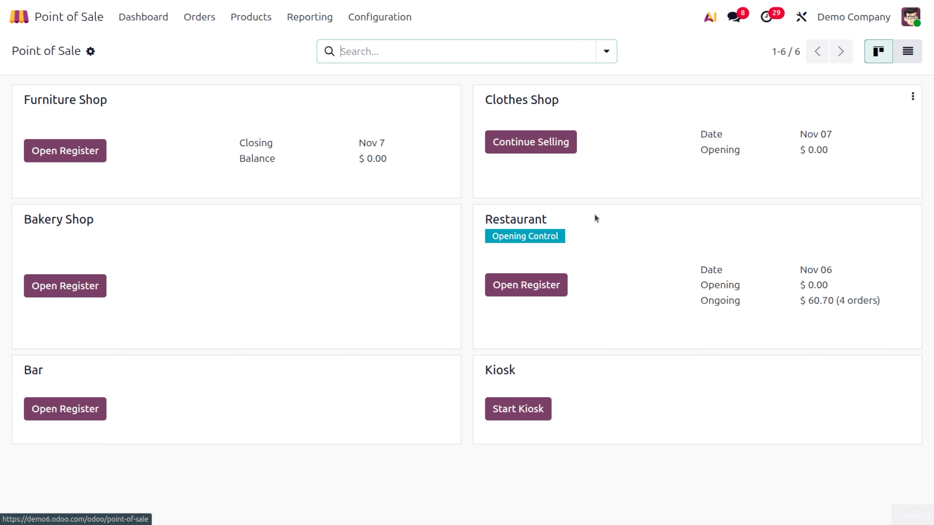
pyautogui.click(537, 149)
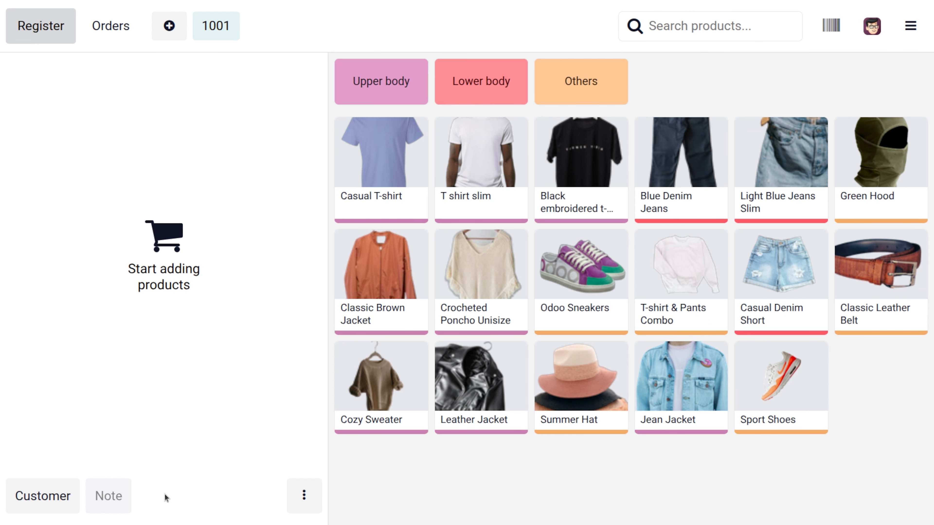
pyautogui.click(370, 186)
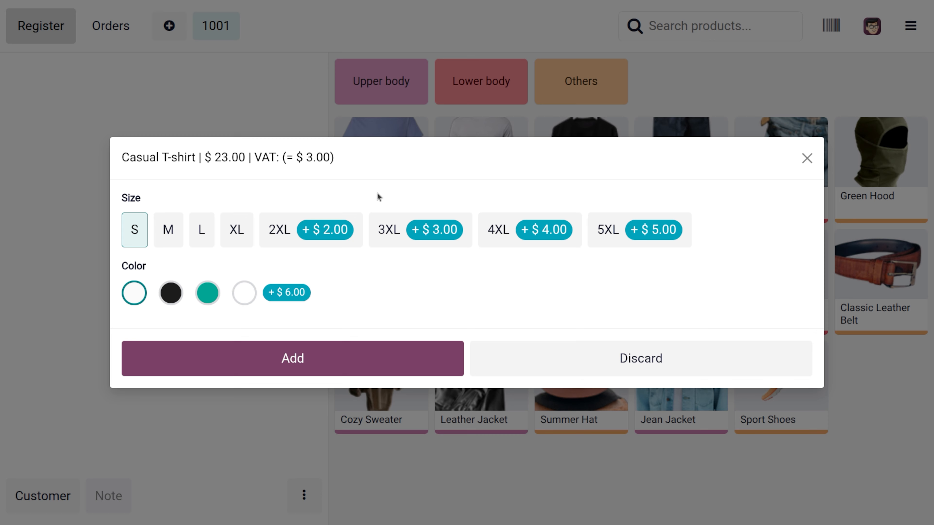
pyautogui.click(354, 362)
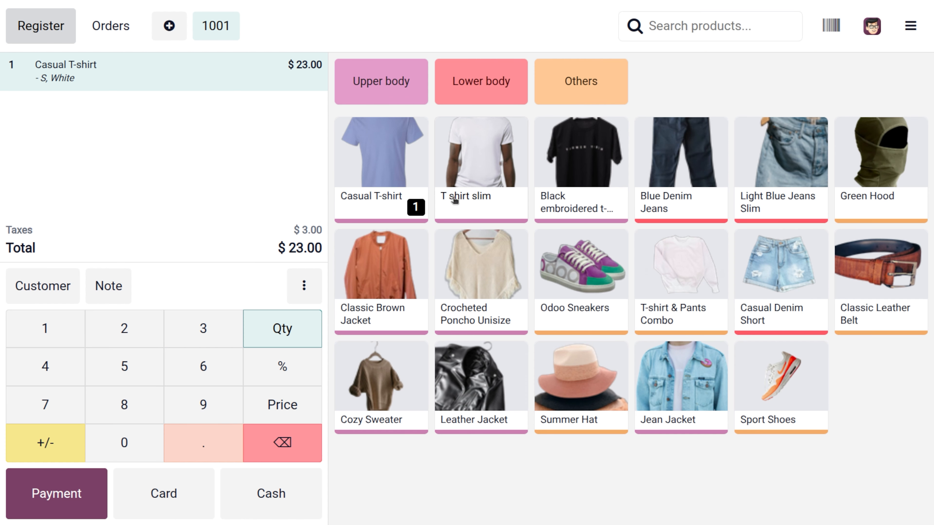
pyautogui.click(468, 176)
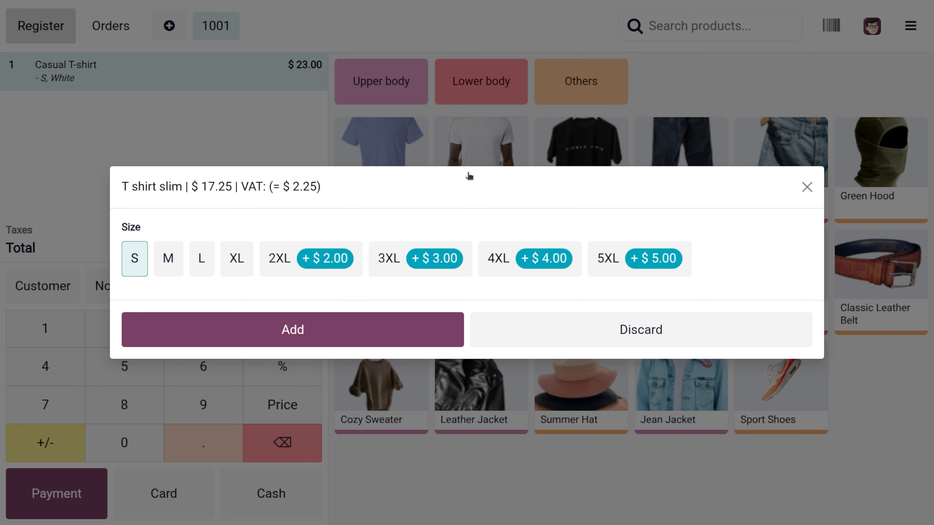
pyautogui.click(240, 338)
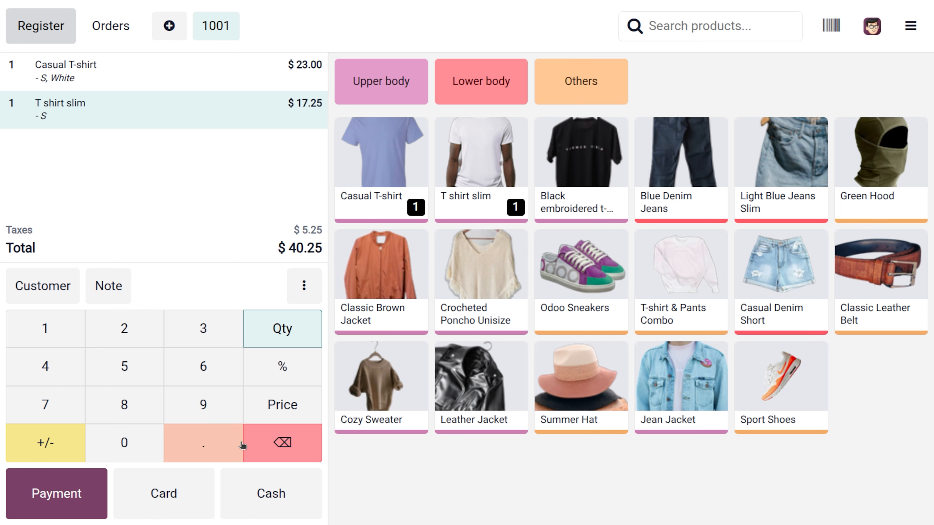
pyautogui.click(179, 506)
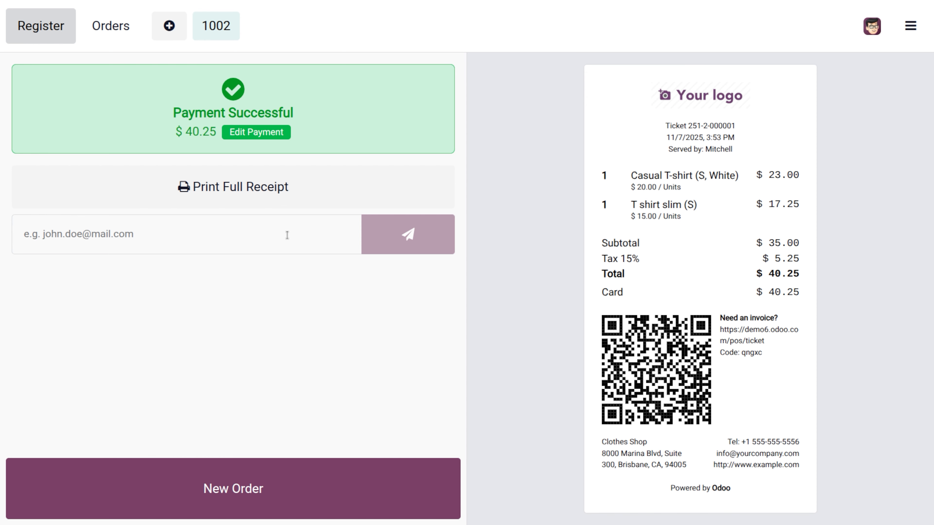
# Return from the payment receipt to the backend and open the Clothes Shop's full settings again.
pyautogui.click(910, 27)
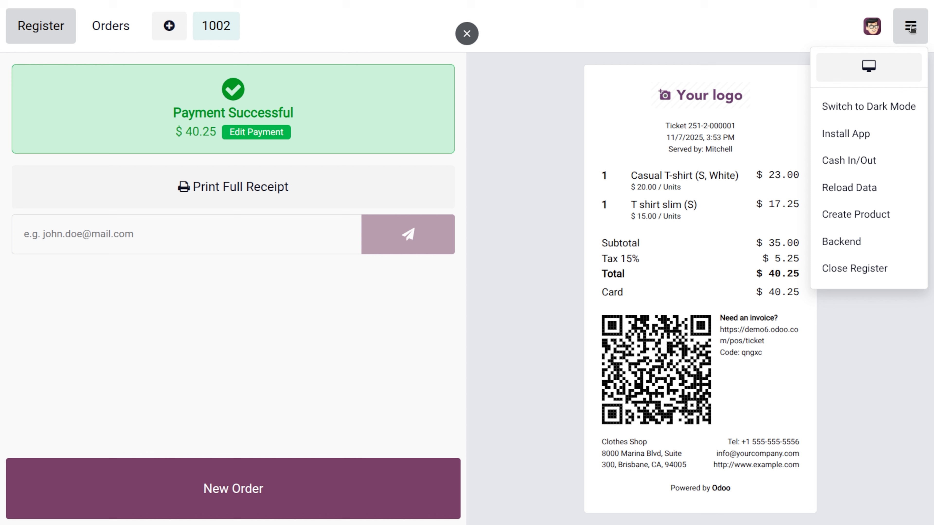
pyautogui.click(853, 251)
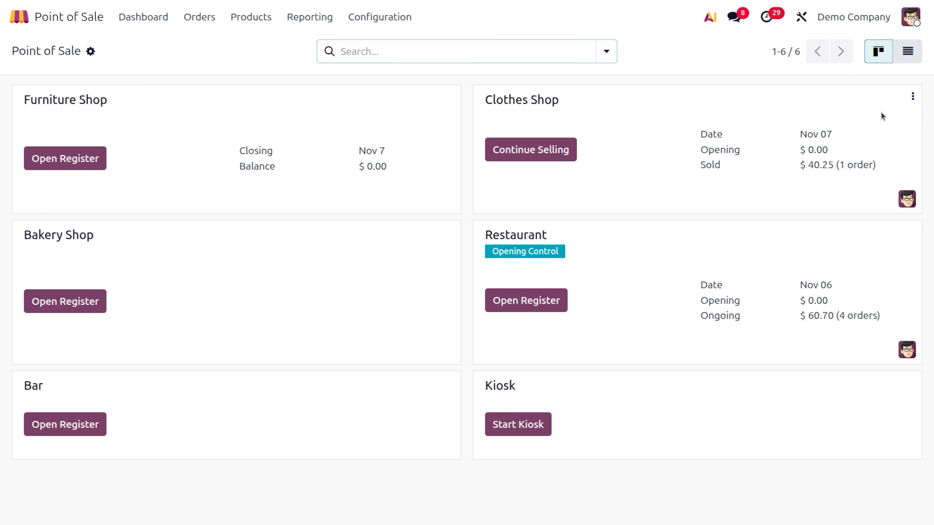
pyautogui.click(912, 96)
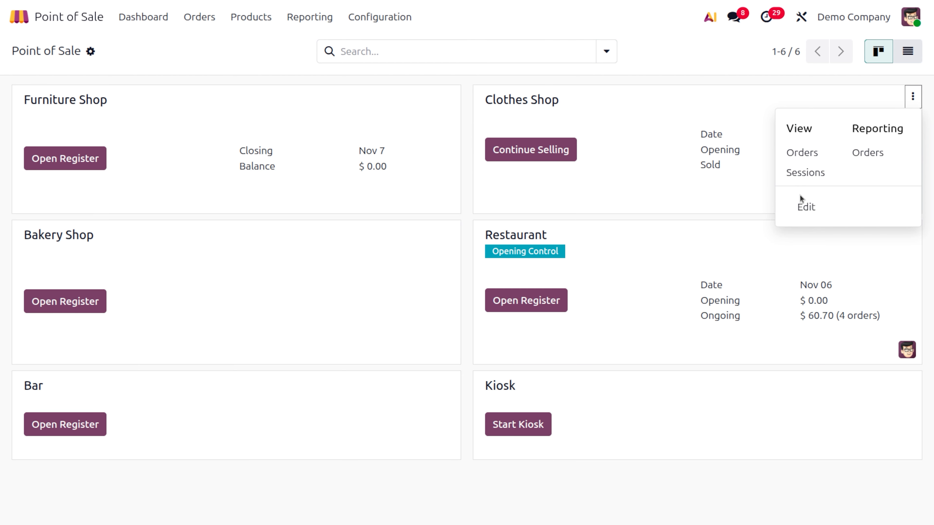
pyautogui.click(807, 211)
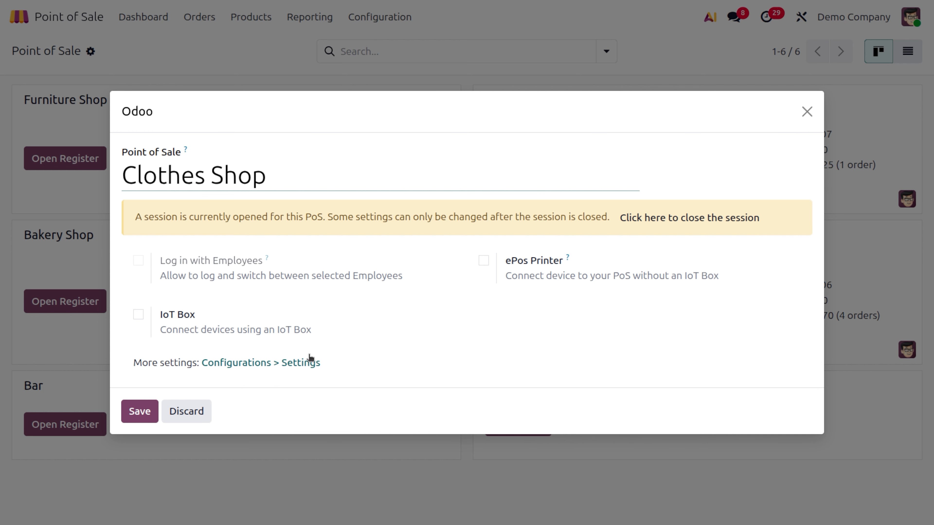
pyautogui.click(312, 363)
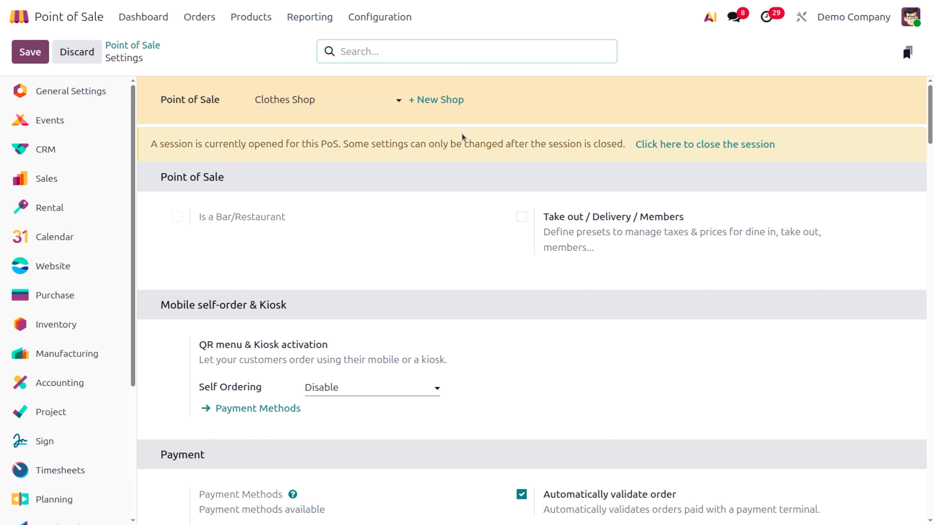
# Enable Take out / Delivery / Members with Delivery as both the available and default preset, and save the settings.
pyautogui.click(525, 220)
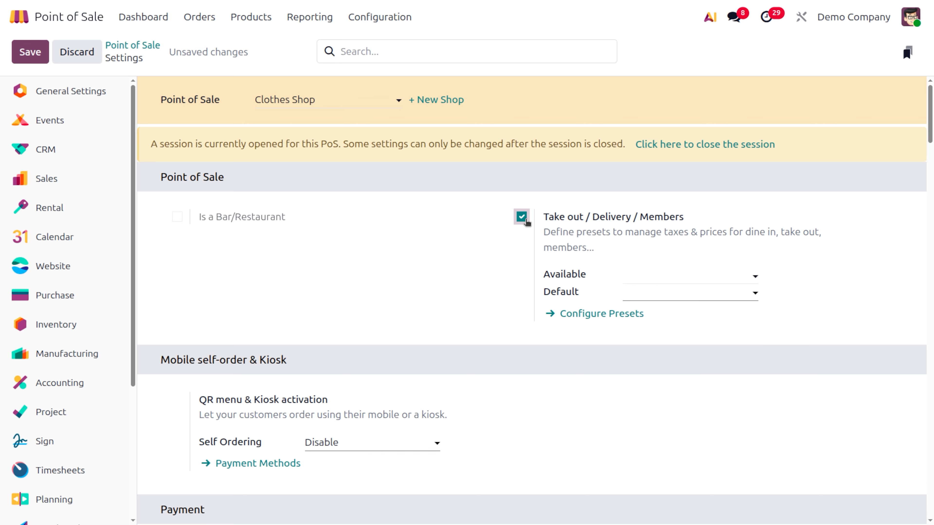
pyautogui.click(651, 275)
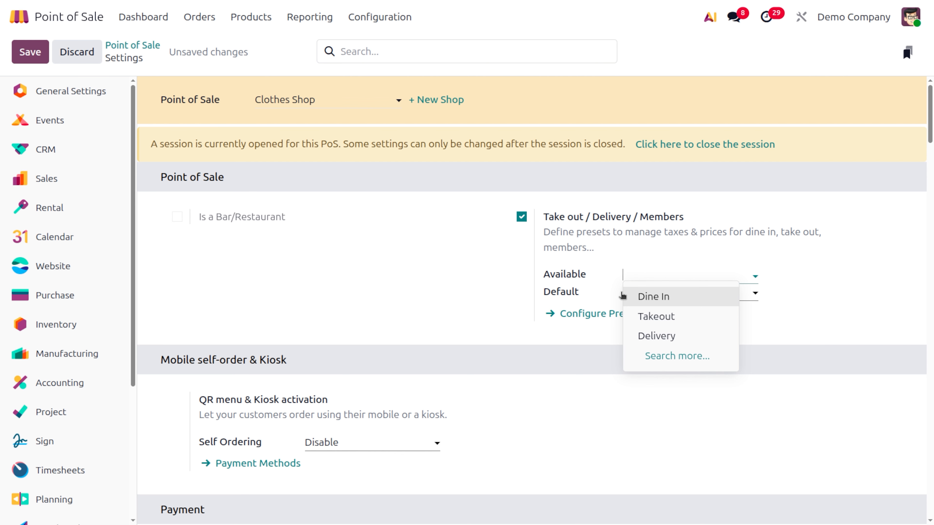
pyautogui.click(679, 328)
pyautogui.click(687, 294)
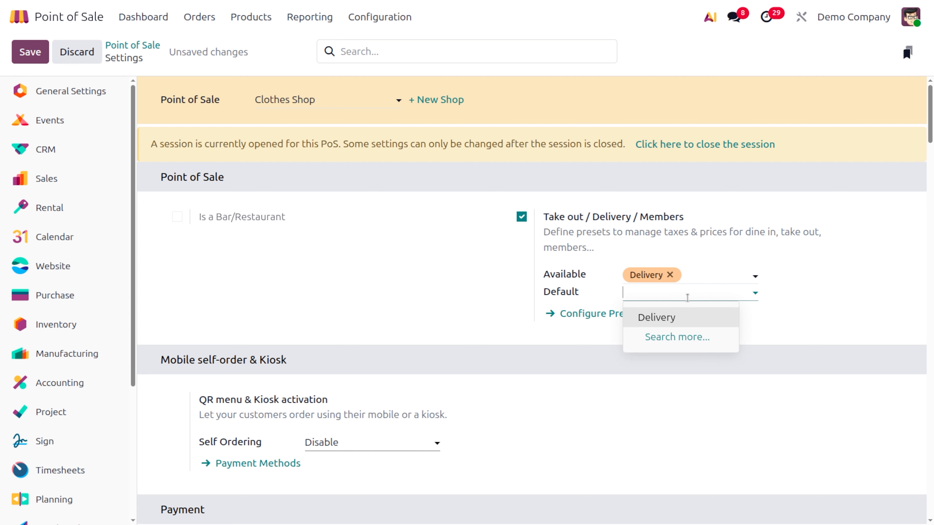
pyautogui.click(676, 315)
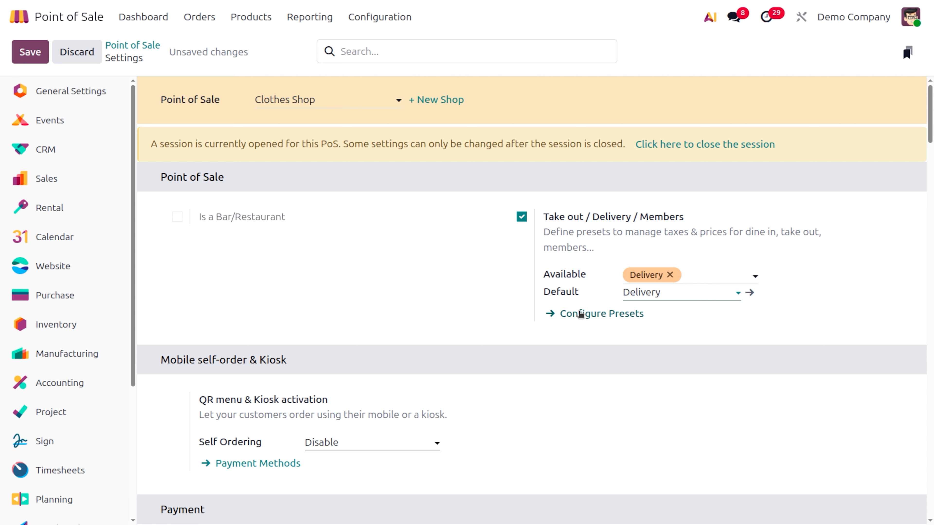
pyautogui.click(36, 54)
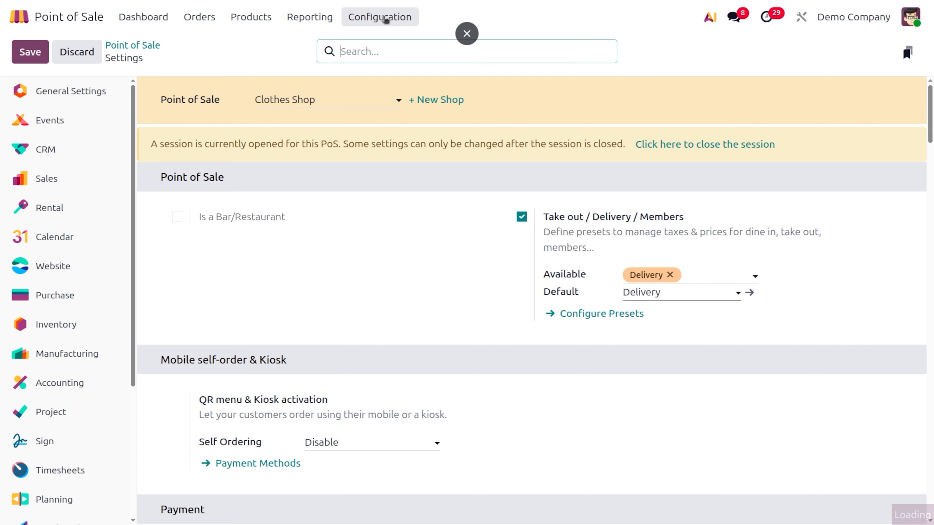
# Create a new point-of-sale preset labelled SPECIAL with the Benelux (USD) pricelist.
pyautogui.click(386, 20)
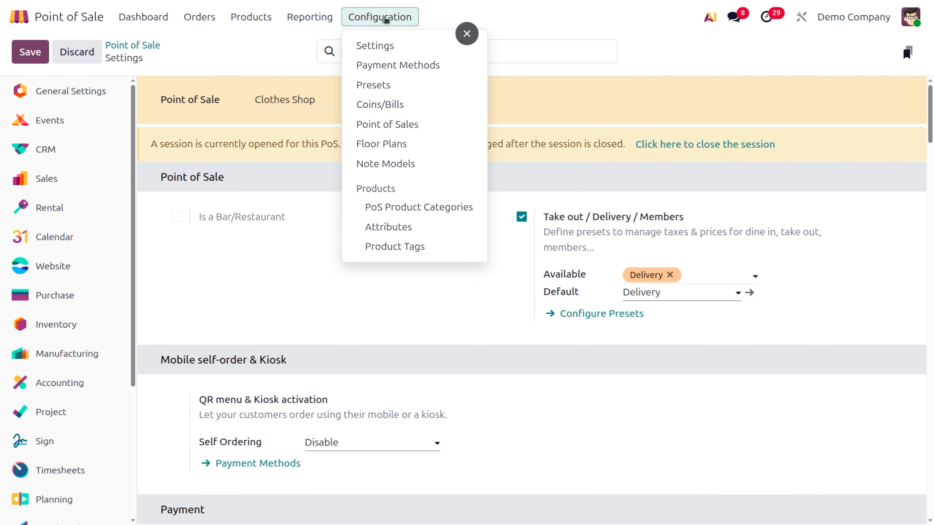
pyautogui.click(388, 92)
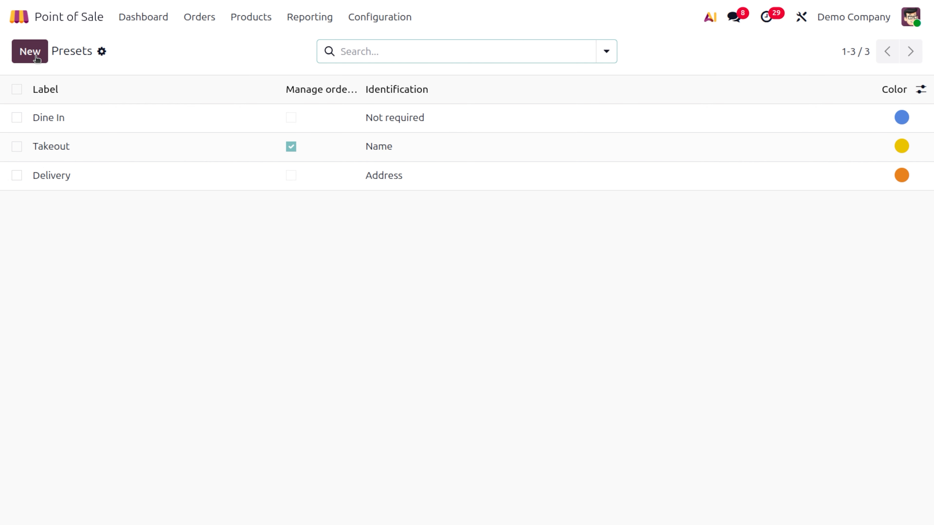
pyautogui.click(36, 56)
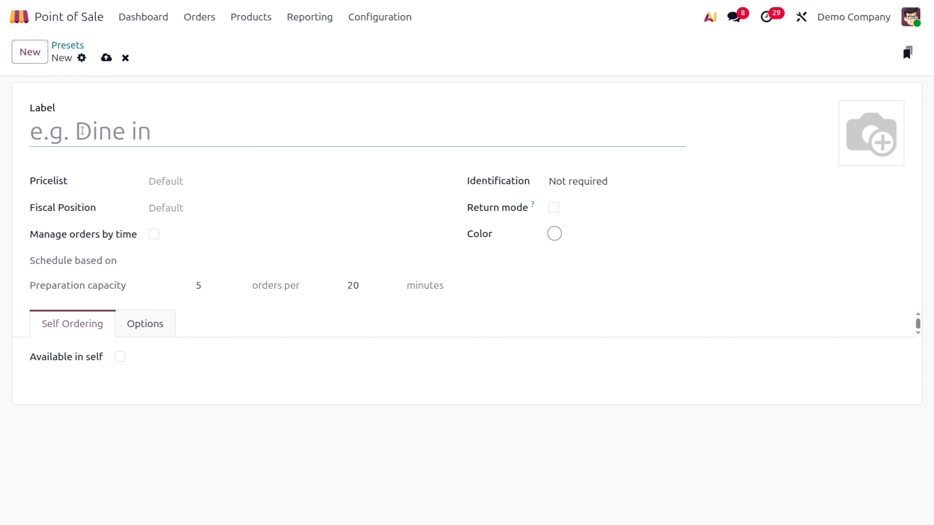
pyautogui.click(210, 177)
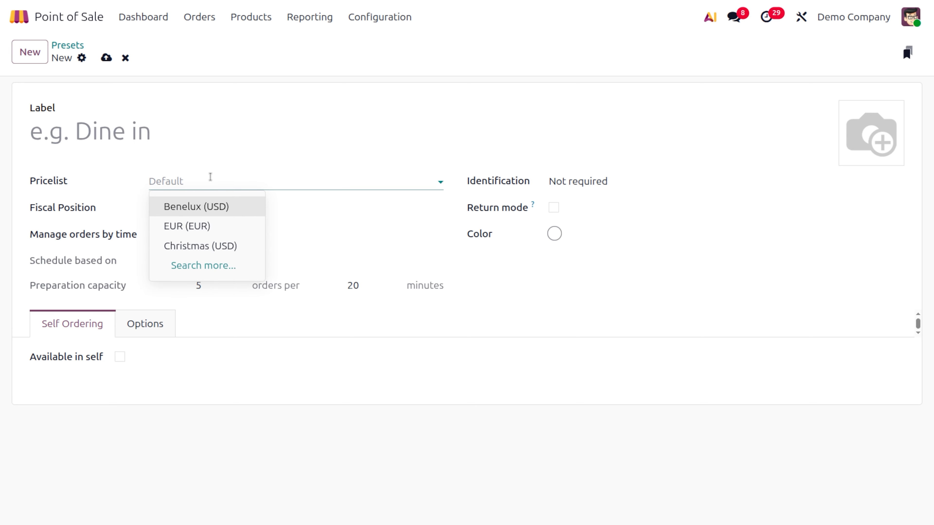
pyautogui.click(210, 212)
pyautogui.click(114, 135)
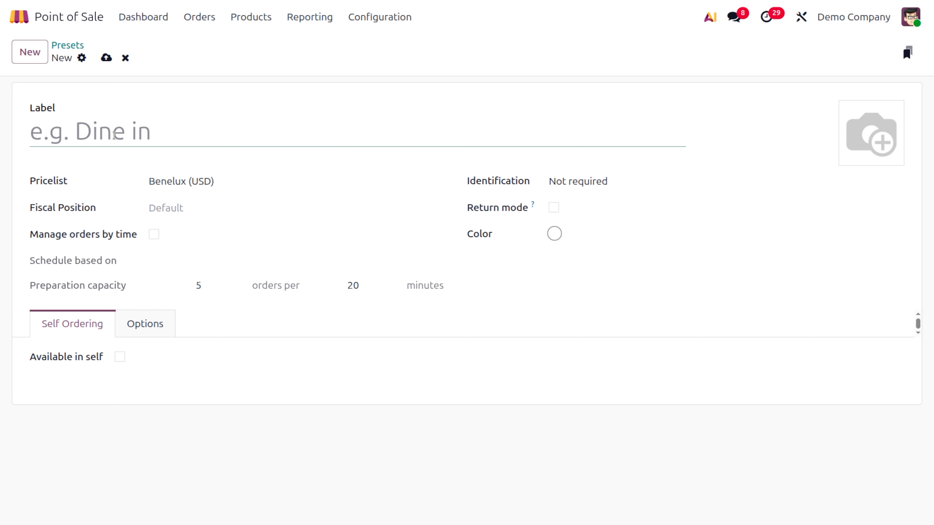
pyautogui.write('SPECIAL')
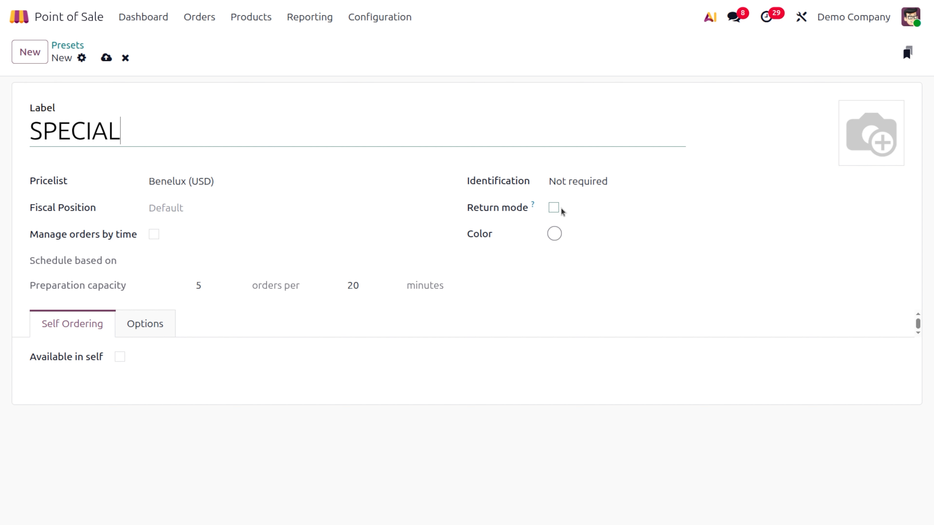
# Set the SPECIAL preset's identification to Name, leave order management by time off, and save the preset.
pyautogui.click(581, 180)
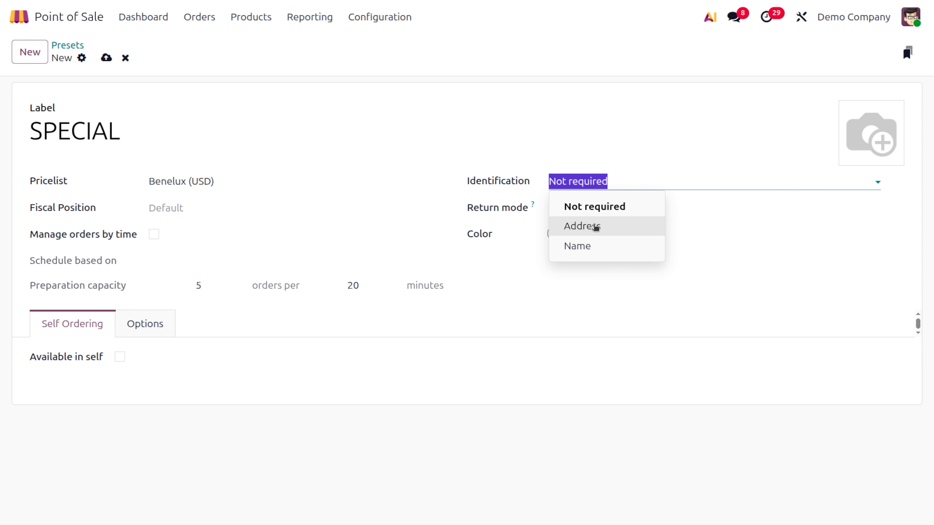
pyautogui.click(601, 246)
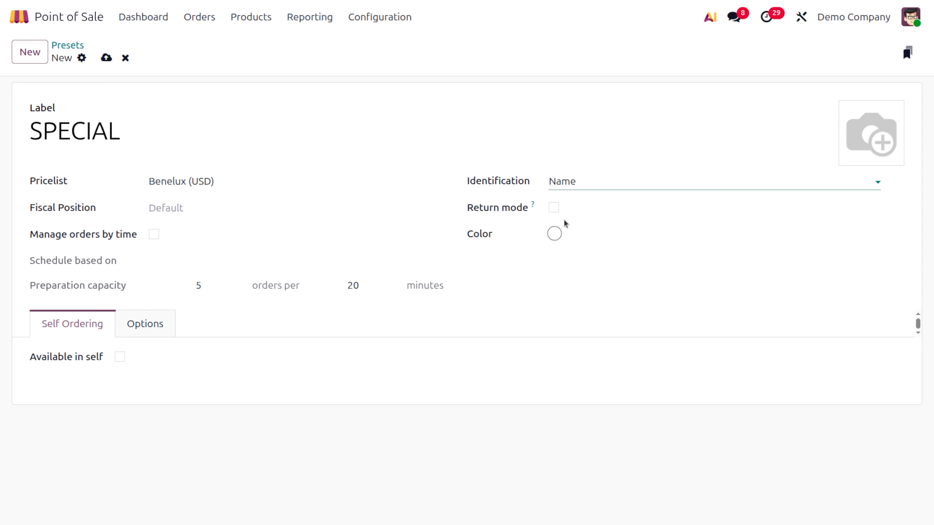
pyautogui.moveTo(533, 206)
pyautogui.click(157, 235)
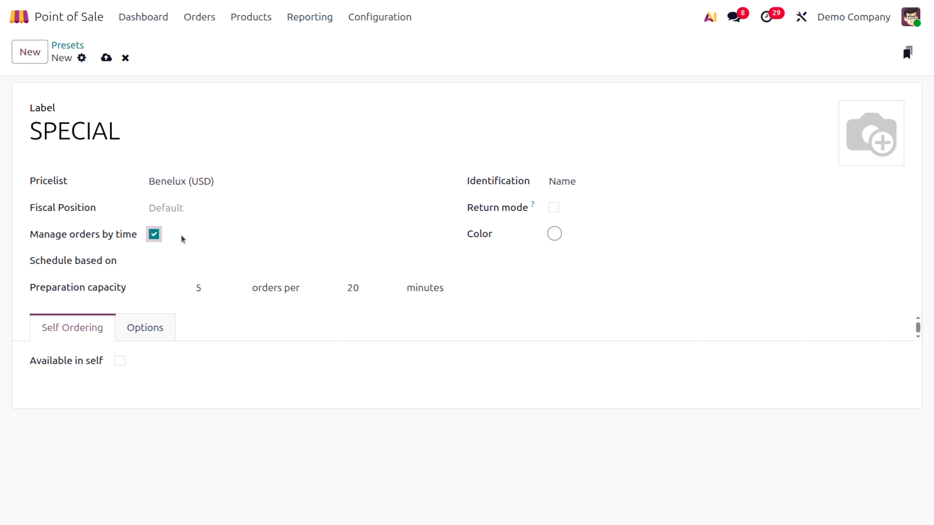
pyautogui.click(153, 235)
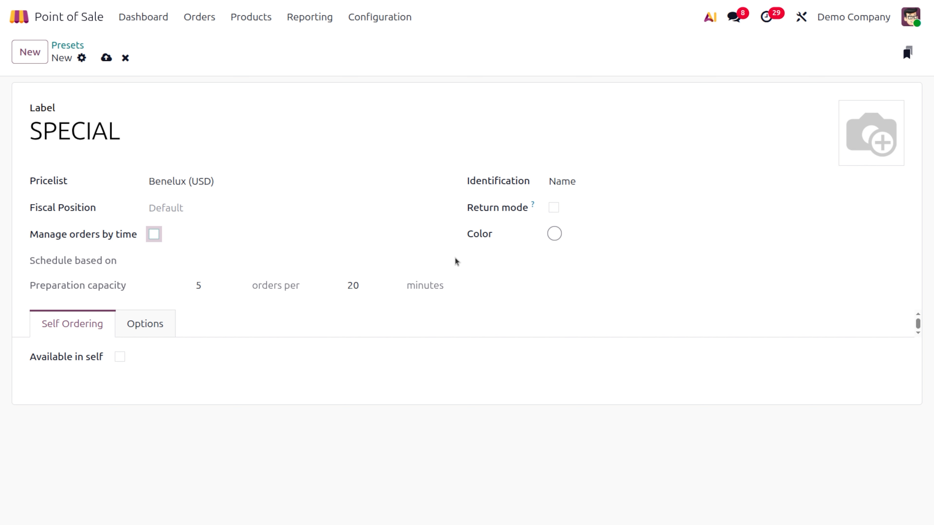
pyautogui.click(106, 58)
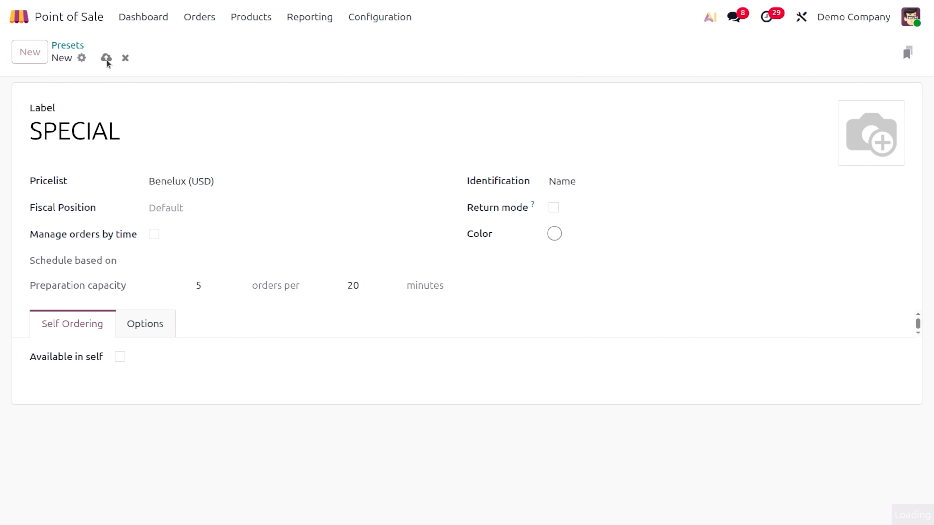
# Start another new preset and label it CASUAL.
pyautogui.click(29, 62)
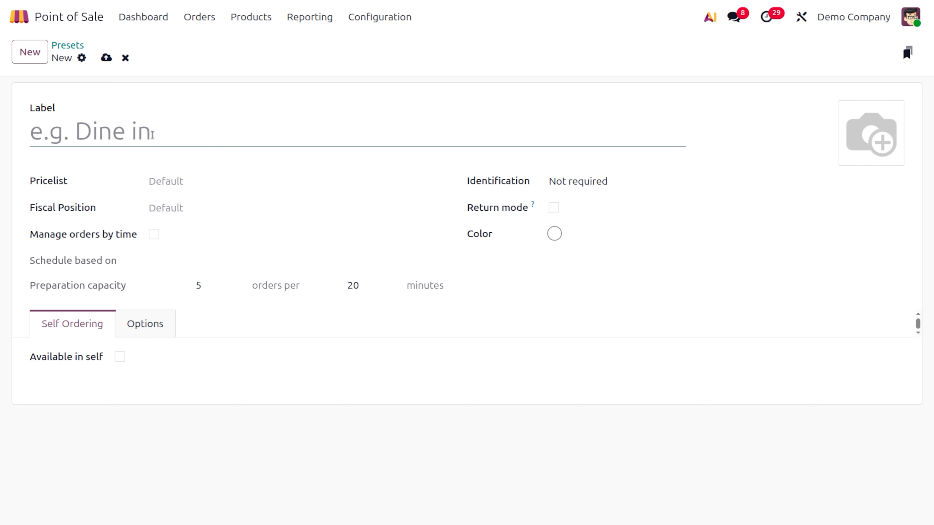
pyautogui.write('cAS')
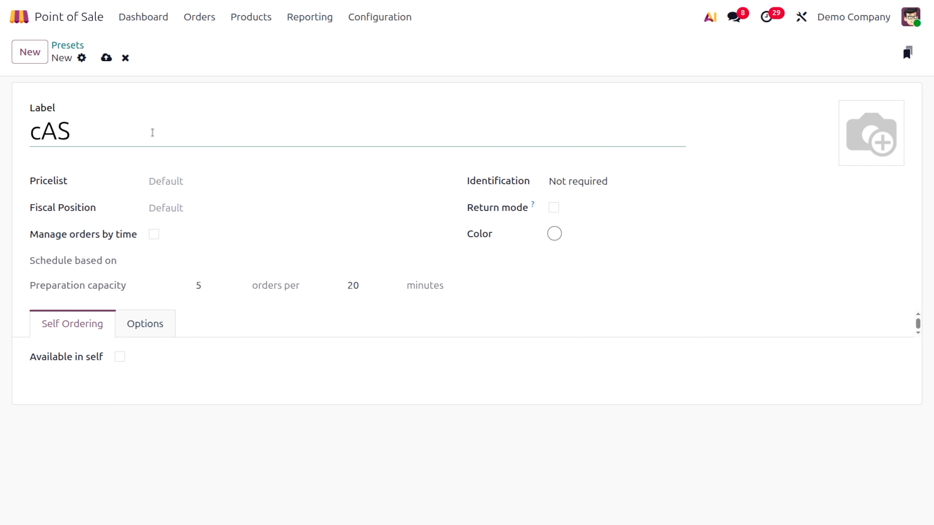
pyautogui.press('BackSpace')
pyautogui.press('BackSpace')
pyautogui.press('BackSpace')
pyautogui.write('CASUAL')
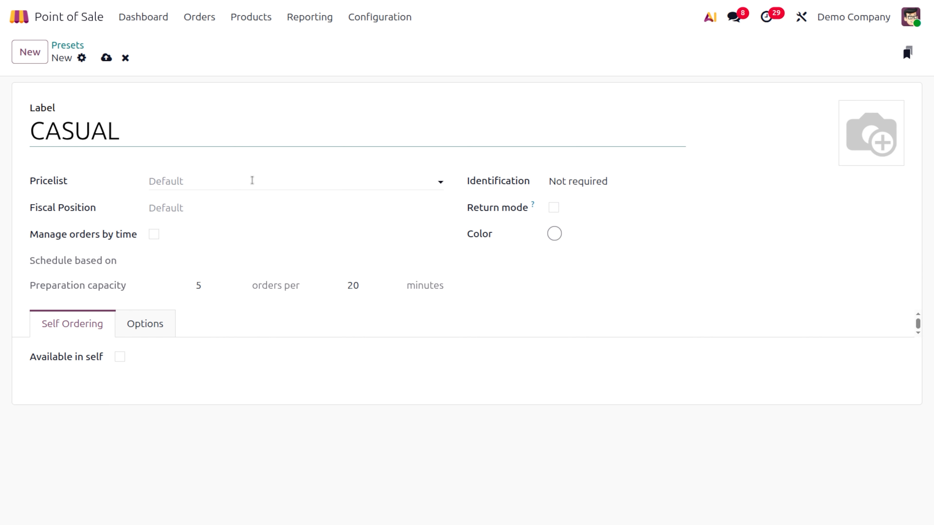
# Give the CASUAL preset the EUR (EUR) pricelist and the Domestic fiscal position, and save it.
pyautogui.click(250, 181)
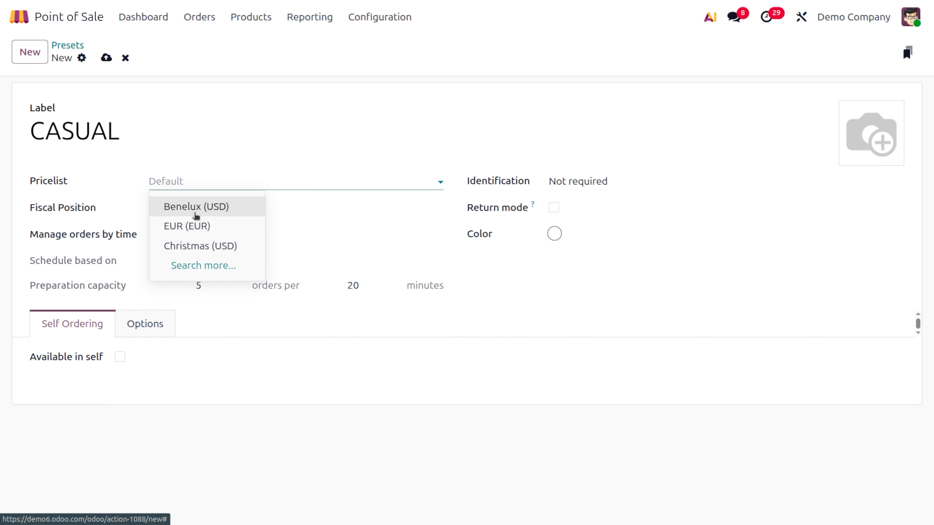
pyautogui.click(202, 225)
pyautogui.click(181, 207)
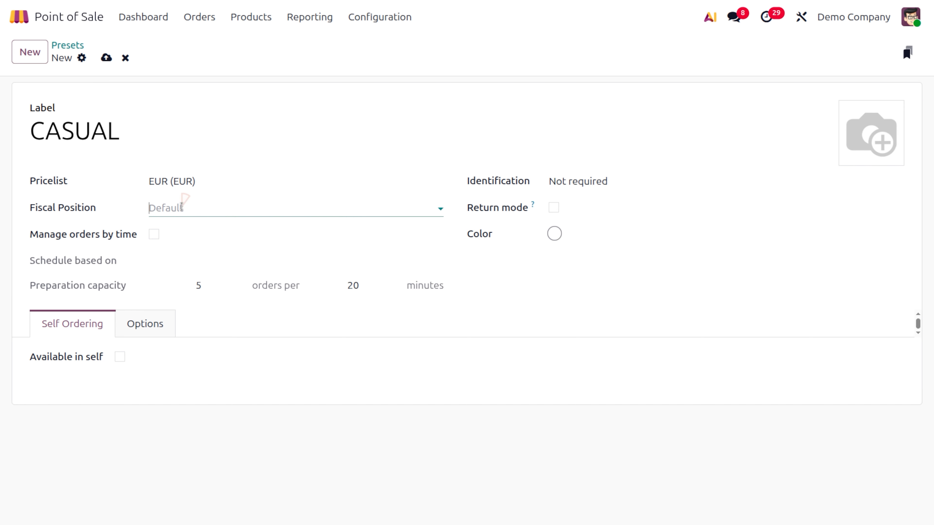
pyautogui.click(198, 228)
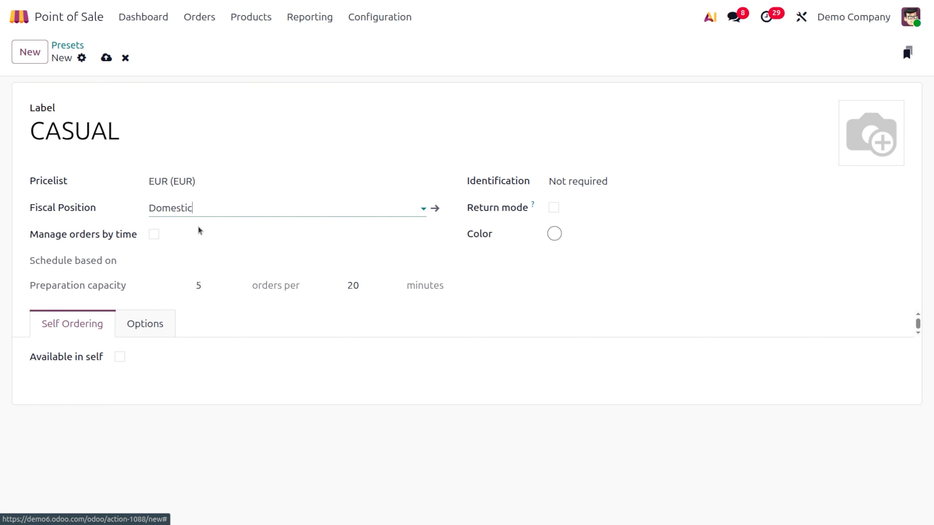
pyautogui.click(106, 58)
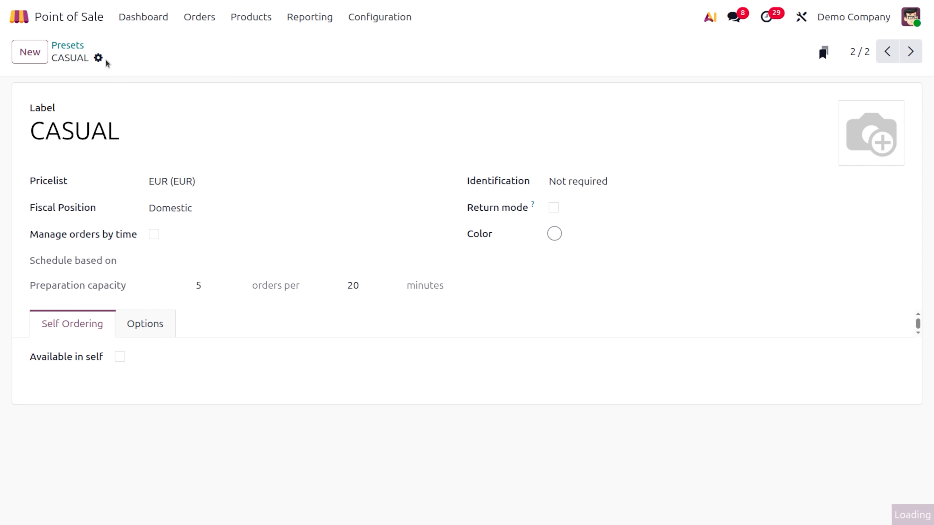
# In the Clothes Shop settings, replace the available preset Delivery with SPECIAL and CASUAL.
pyautogui.click(393, 15)
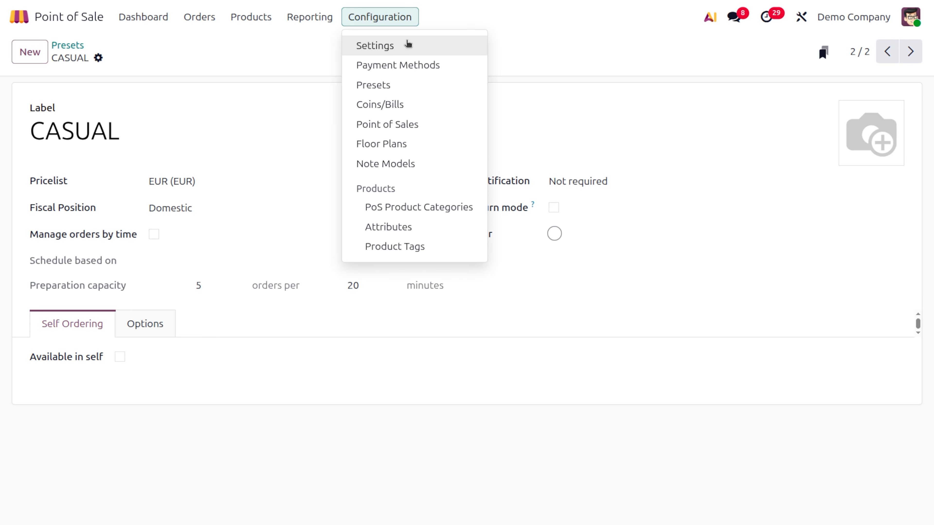
pyautogui.click(413, 46)
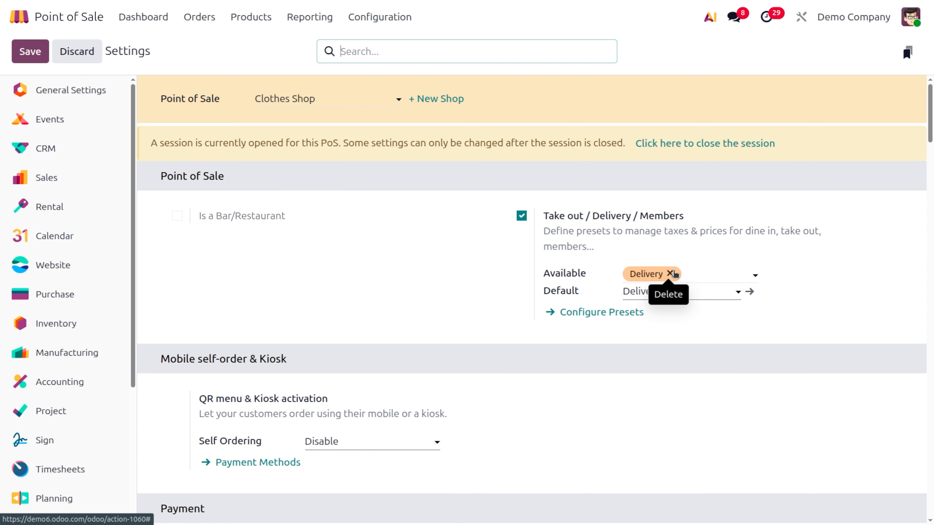
pyautogui.click(673, 273)
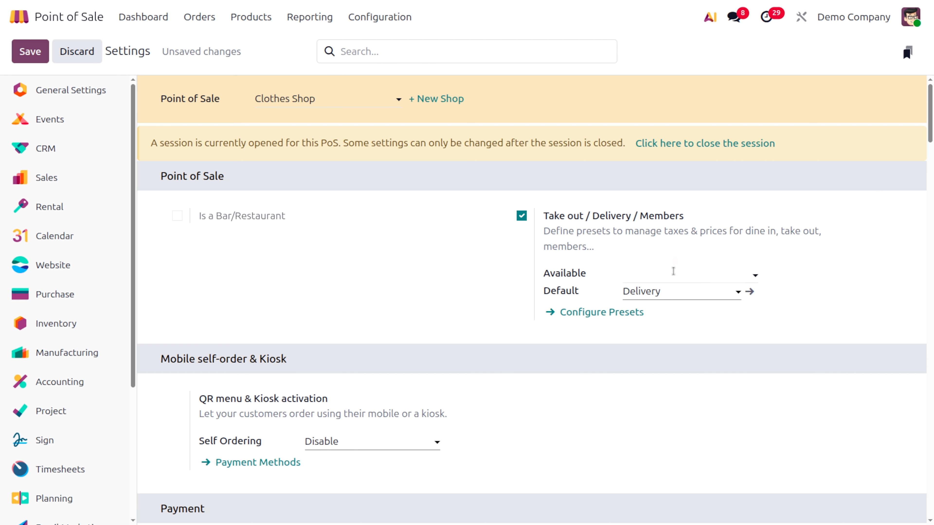
pyautogui.click(671, 273)
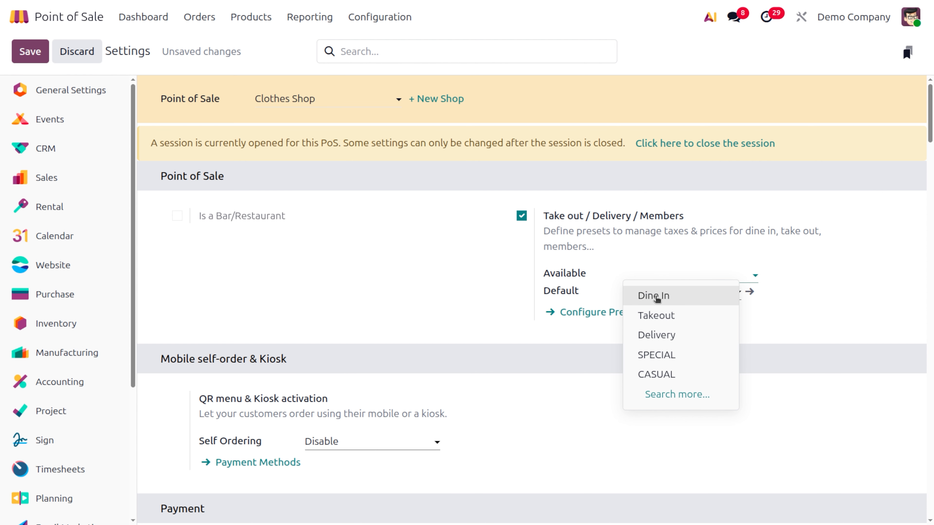
pyautogui.click(656, 355)
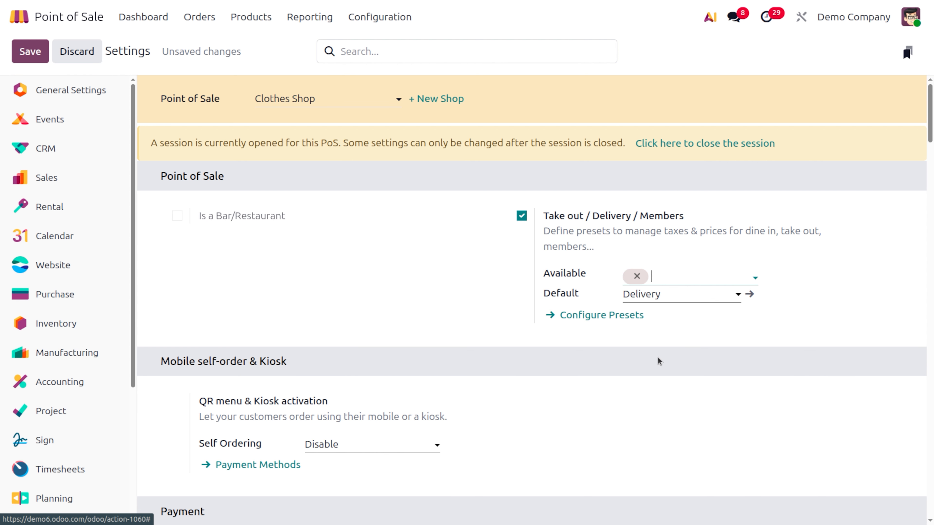
pyautogui.click(697, 274)
pyautogui.click(717, 375)
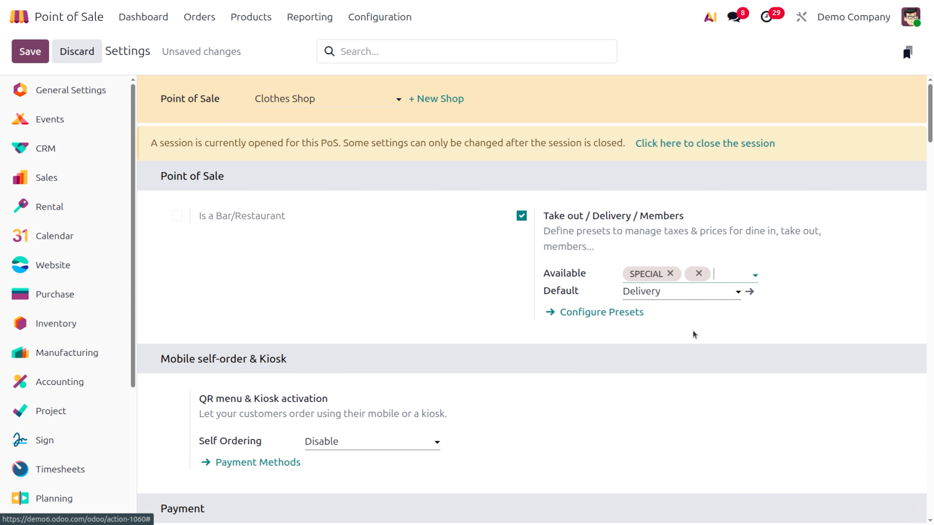
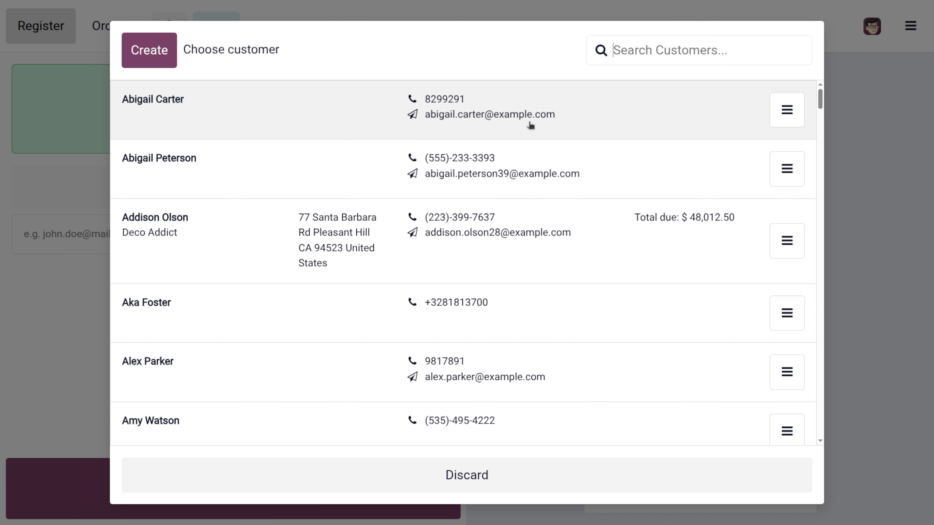
# View the actions offered for the first customer in the list, and close the customer selection without choosing anyone.
pyautogui.click(775, 120)
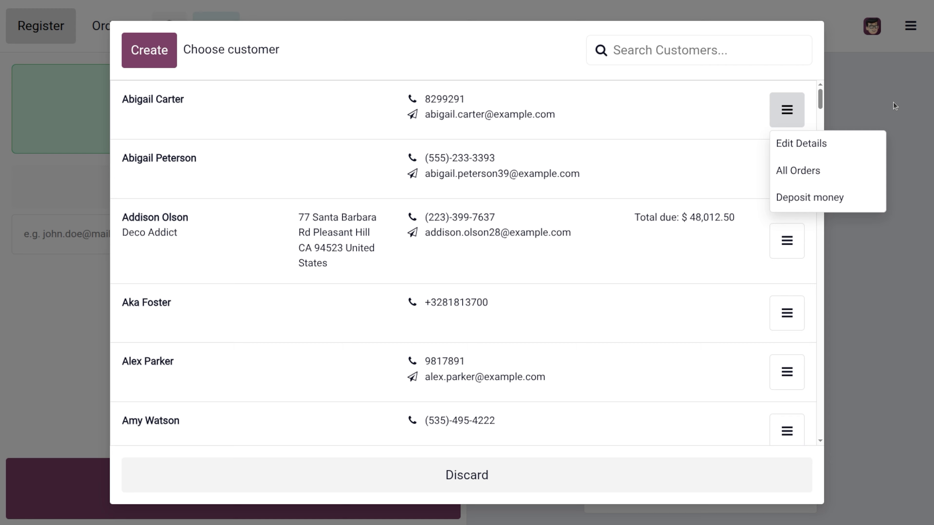
pyautogui.click(879, 103)
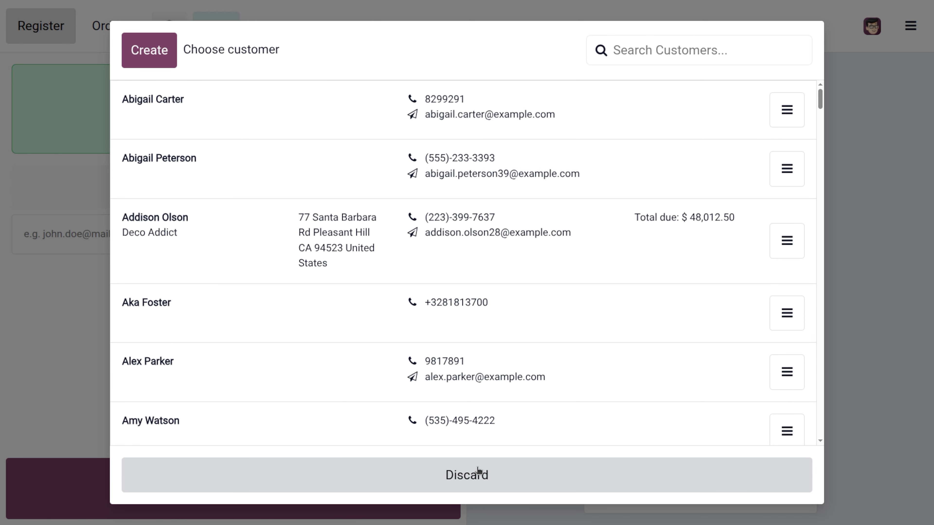
pyautogui.click(475, 471)
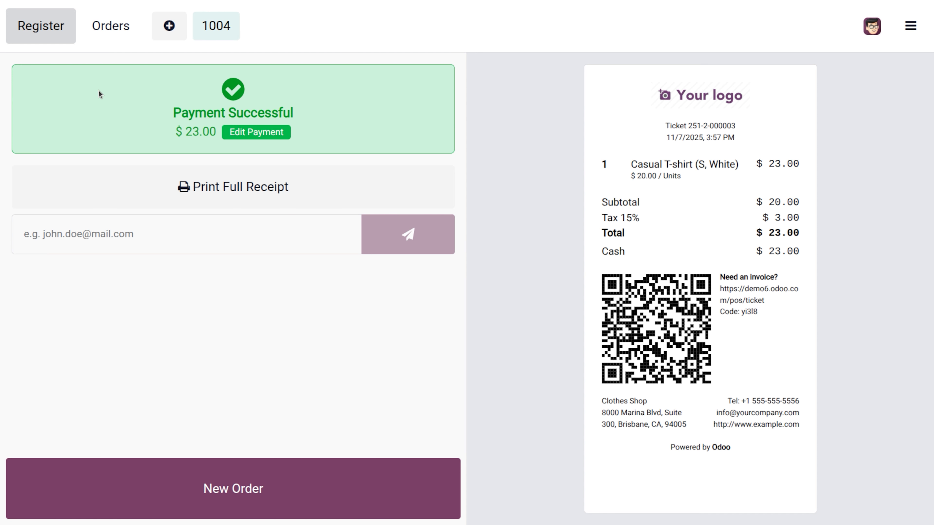
# Start a new order from the payment receipt without choosing a customer, and view the list of active orders.
pyautogui.click(273, 483)
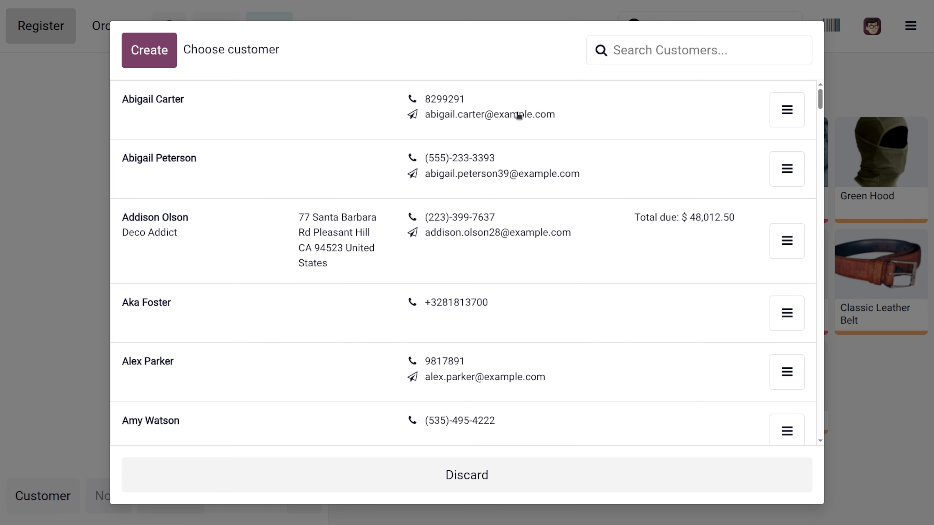
pyautogui.click(518, 487)
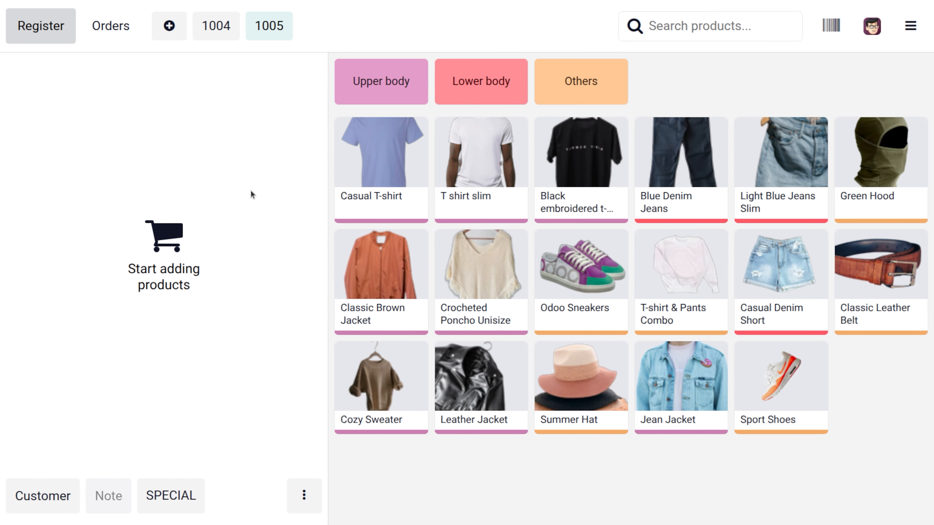
pyautogui.click(119, 25)
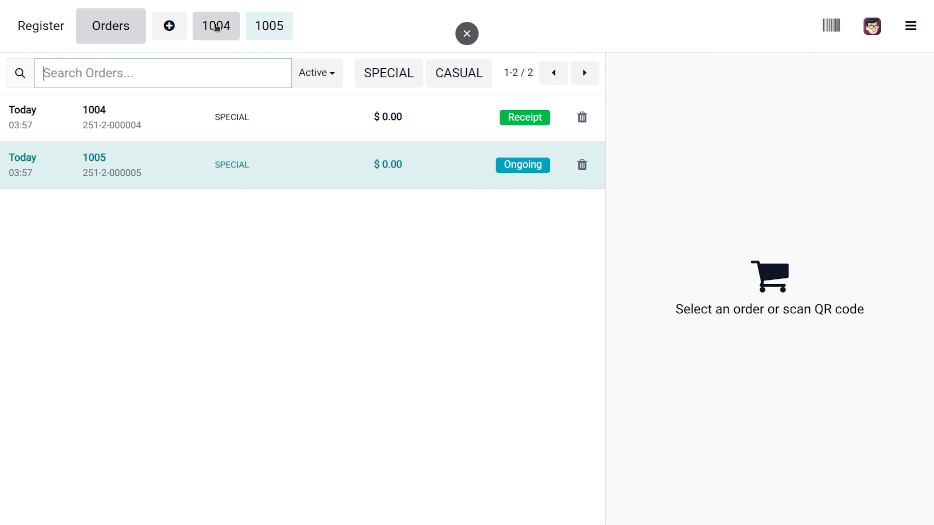
# Start another order without choosing a customer and add one Black embroidered t-shirt in size S.
pyautogui.click(169, 26)
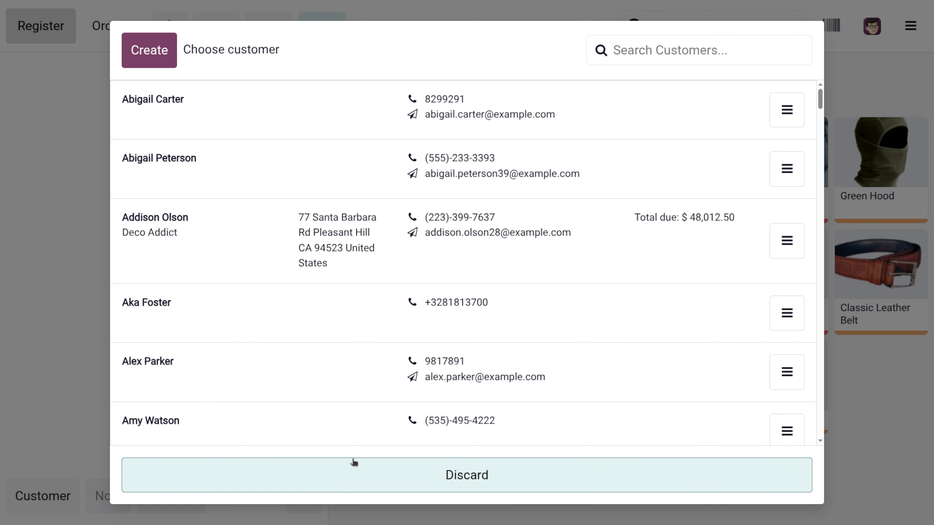
pyautogui.click(353, 463)
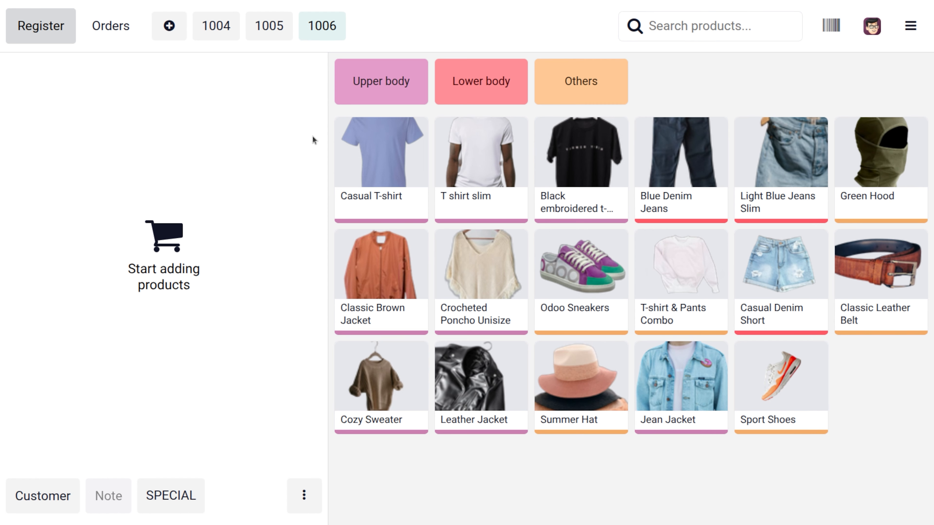
pyautogui.click(581, 171)
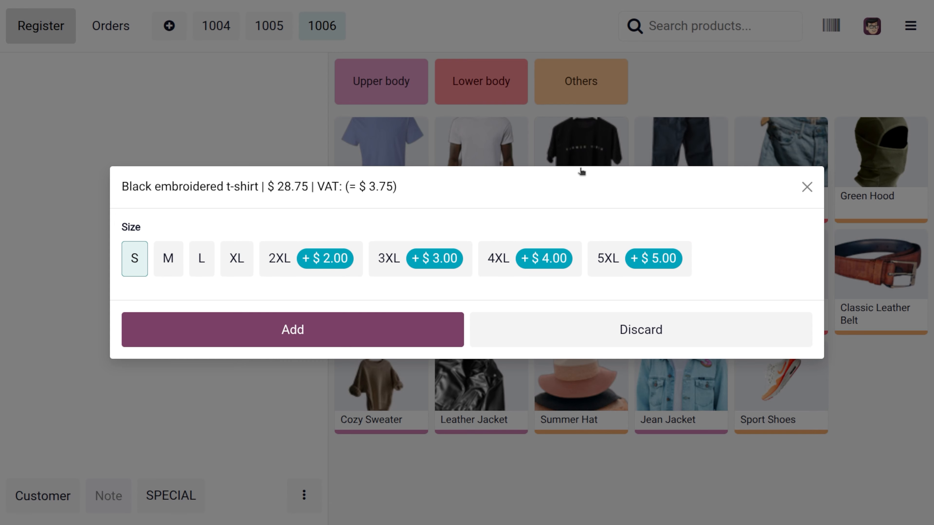
pyautogui.click(319, 320)
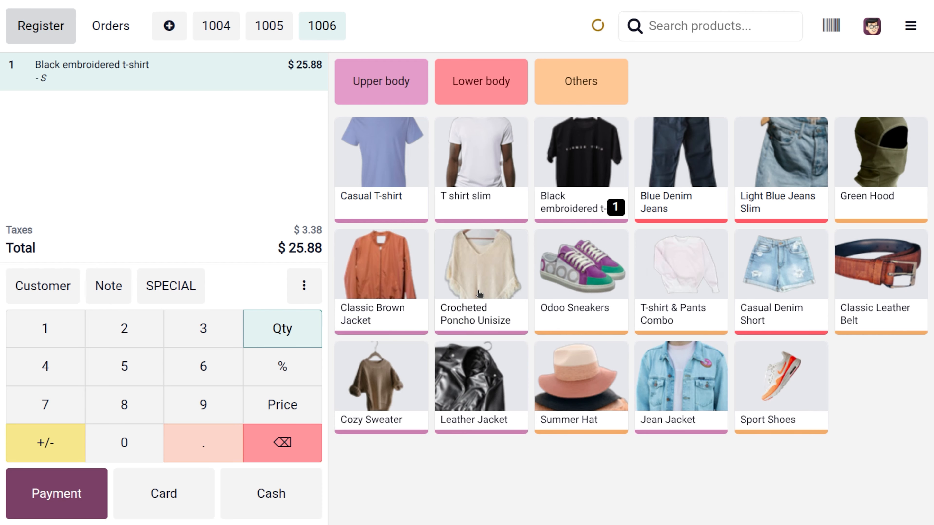
# Add one Odoo Sneakers in size 39, and create a customer for the order by entering the customer's name.
pyautogui.click(561, 296)
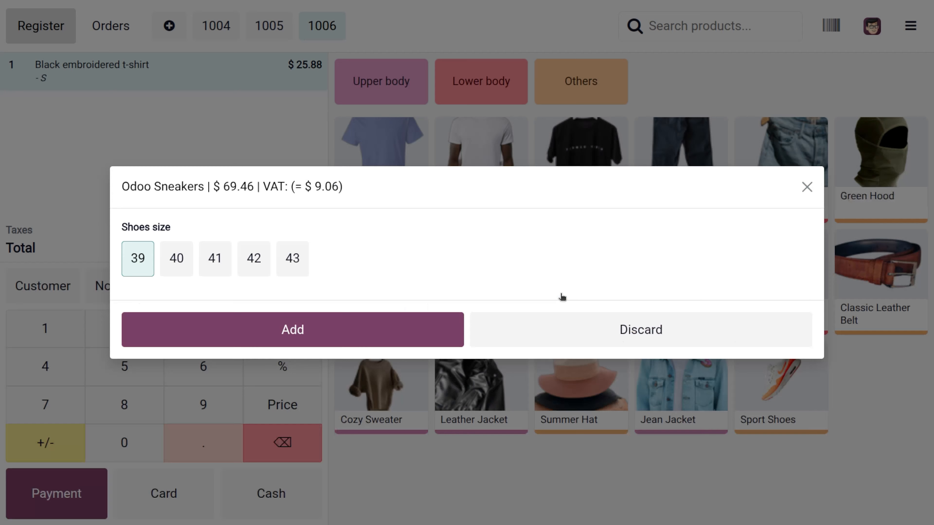
pyautogui.click(350, 324)
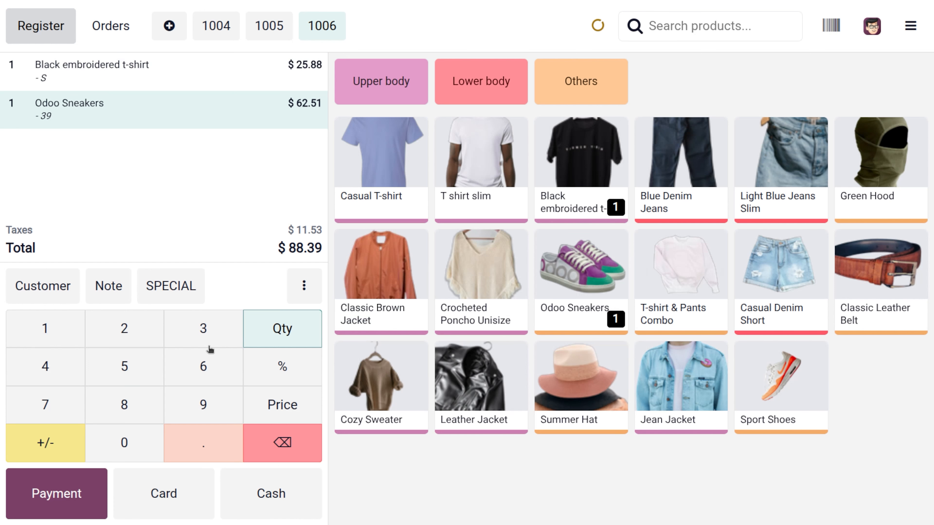
pyautogui.click(29, 291)
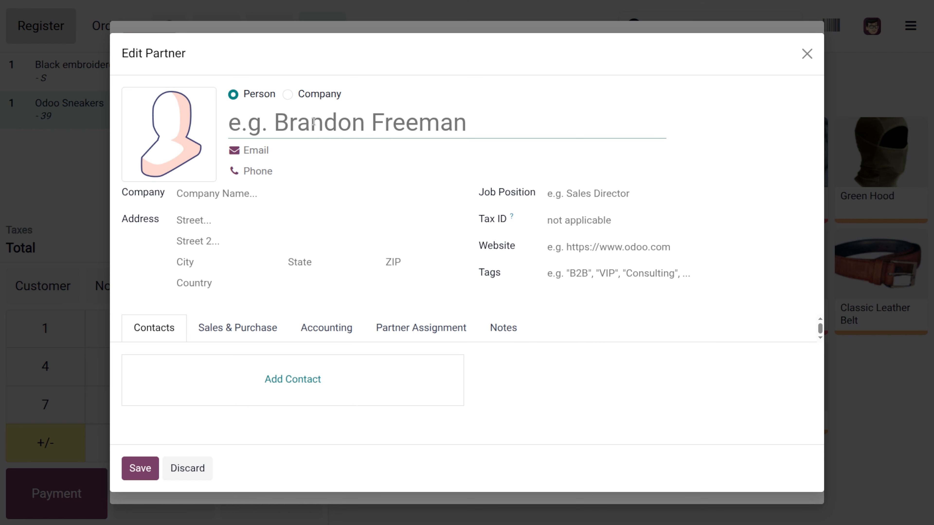
pyautogui.write('JAREENA')
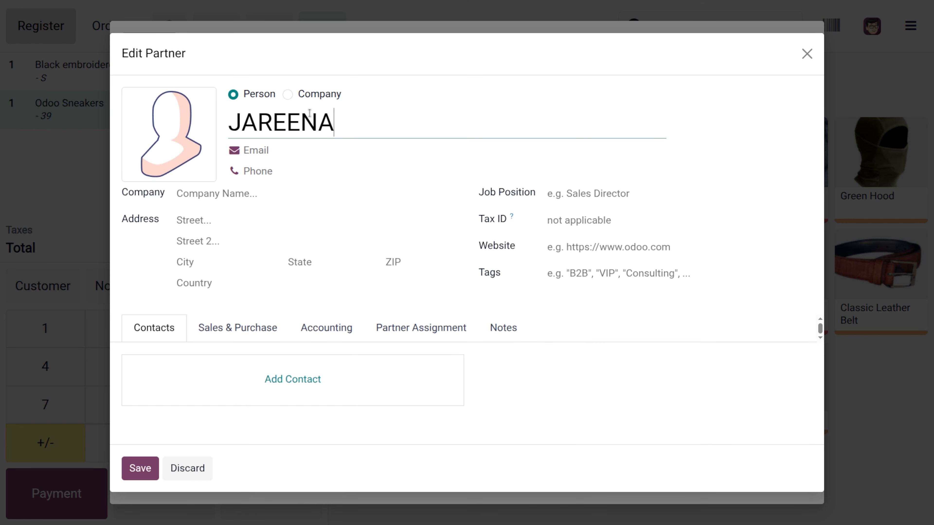
pyautogui.click(136, 470)
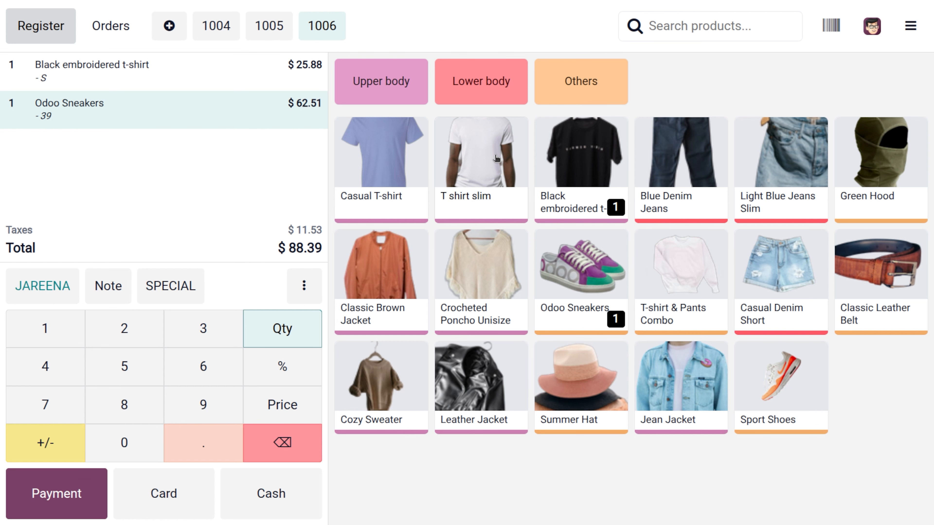
# Charge the t-shirt and sneakers order to Customer Account and validate the payment.
pyautogui.click(74, 491)
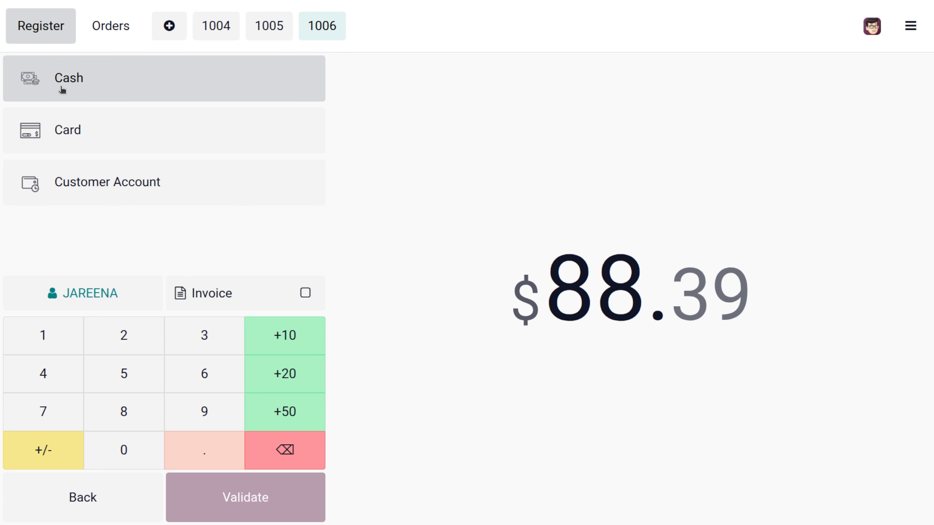
pyautogui.click(95, 181)
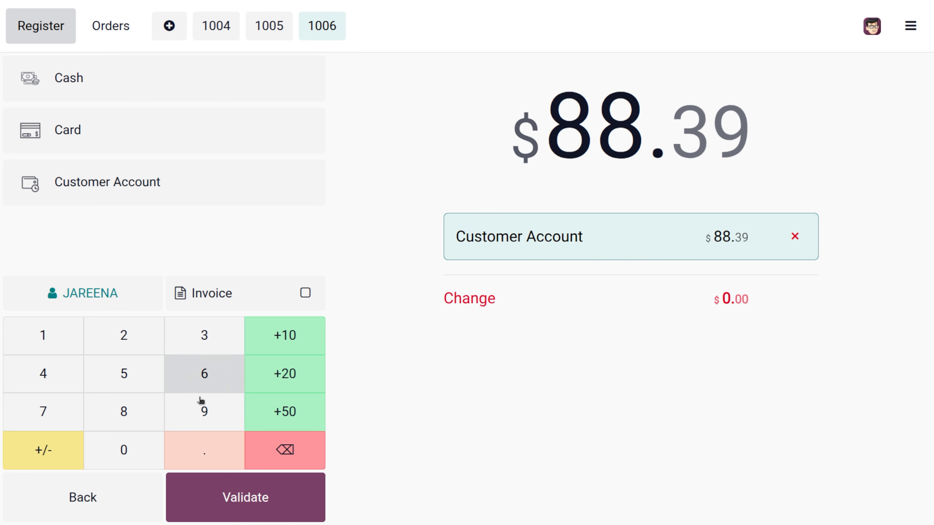
pyautogui.click(294, 503)
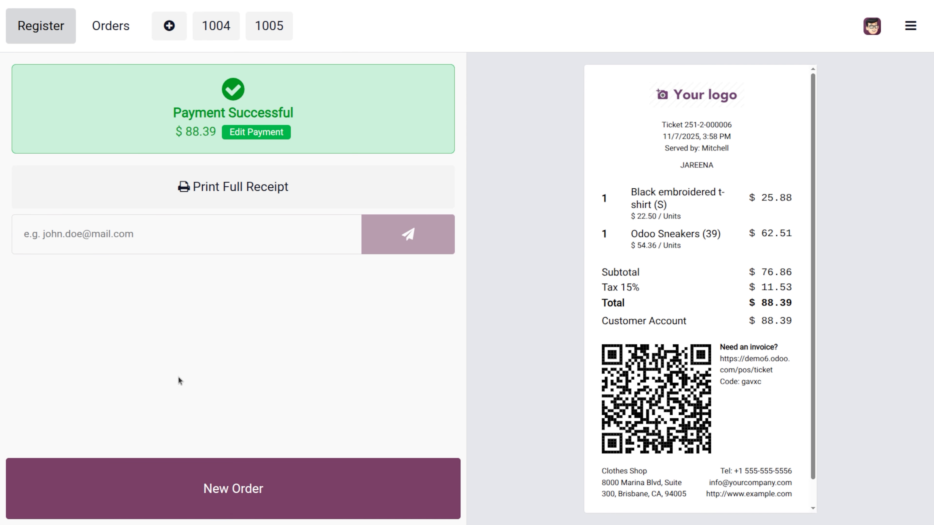
# Start a new order and load the newly created customer's unpaid order into it for settlement.
pyautogui.click(263, 503)
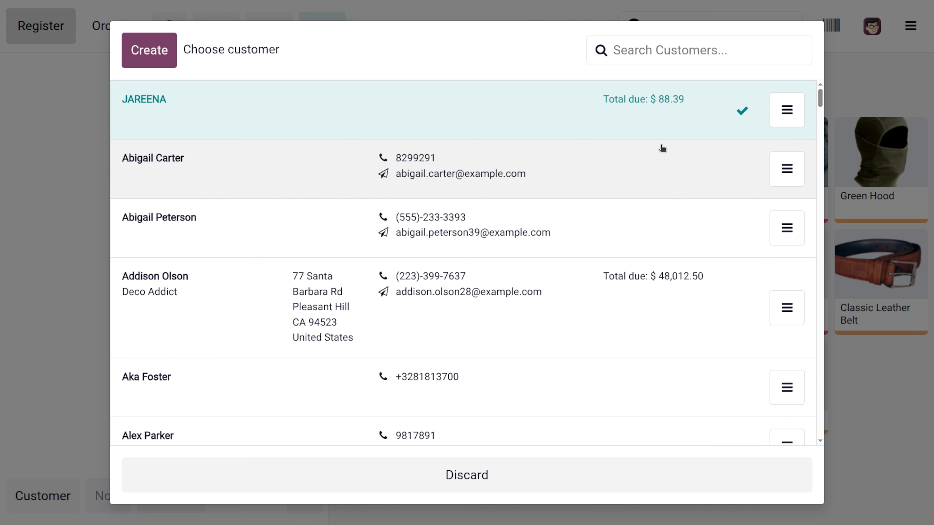
pyautogui.click(784, 116)
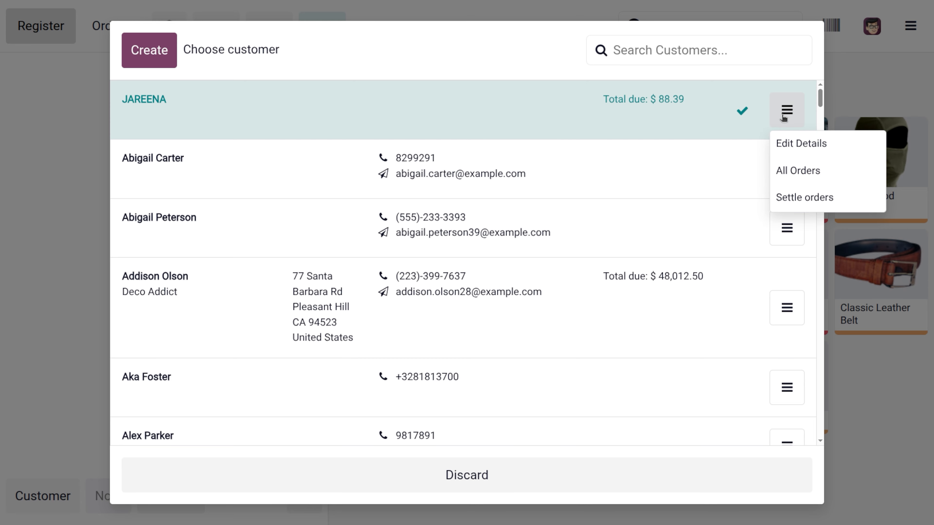
pyautogui.click(797, 199)
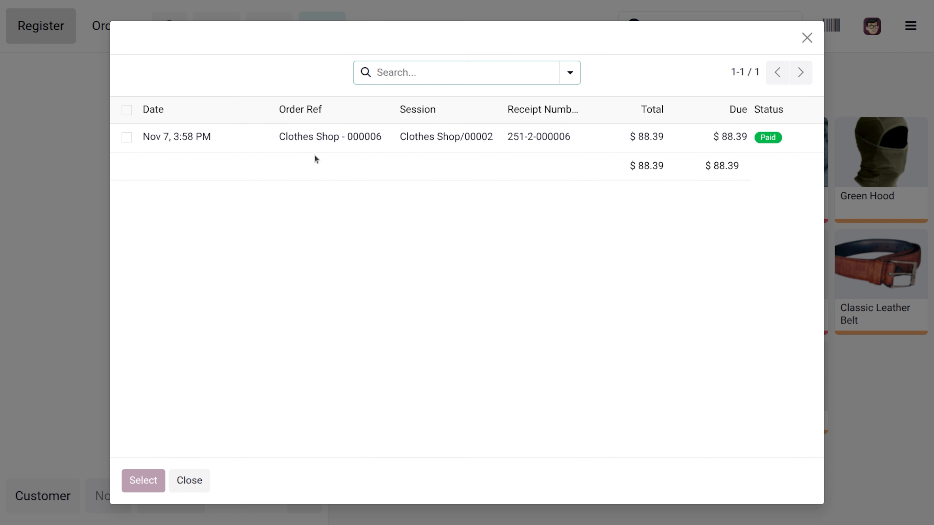
pyautogui.click(127, 137)
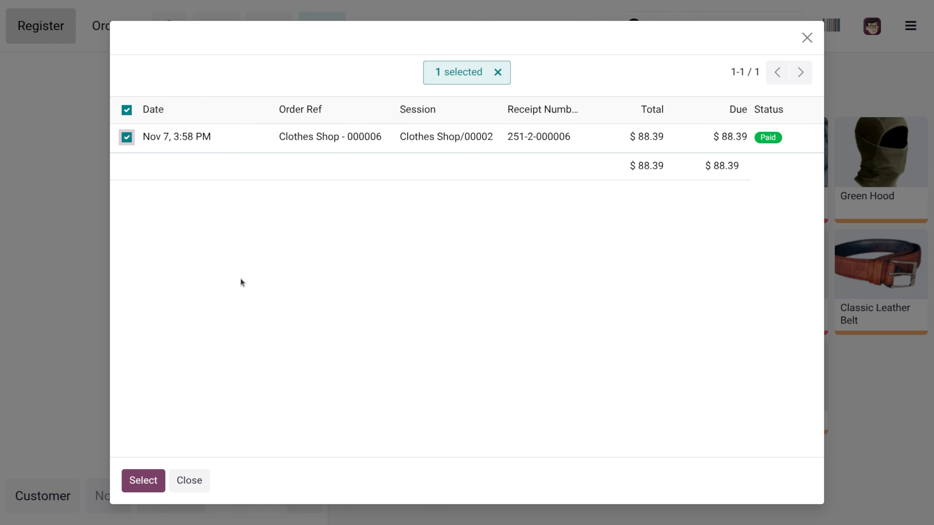
pyautogui.click(141, 479)
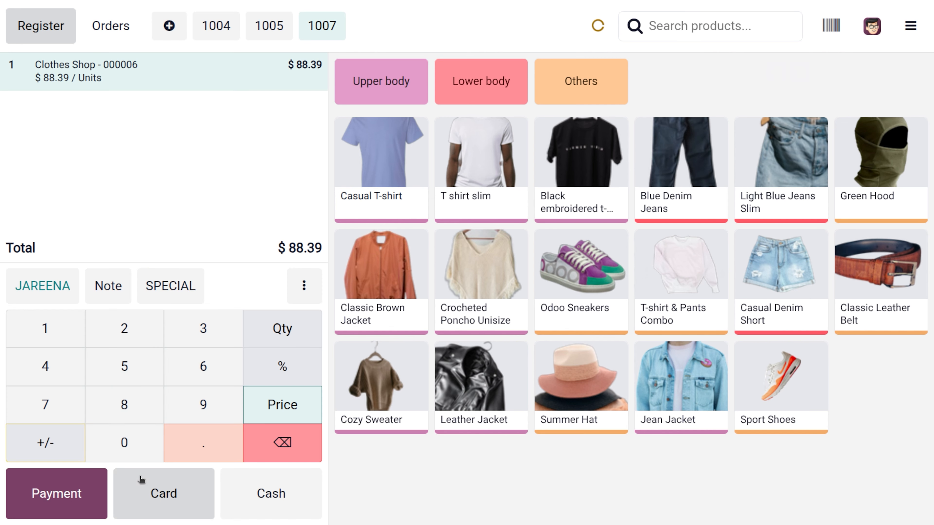
# Settle the customer's due amount in cash, validate the payment and confirm the deposit.
pyautogui.click(59, 493)
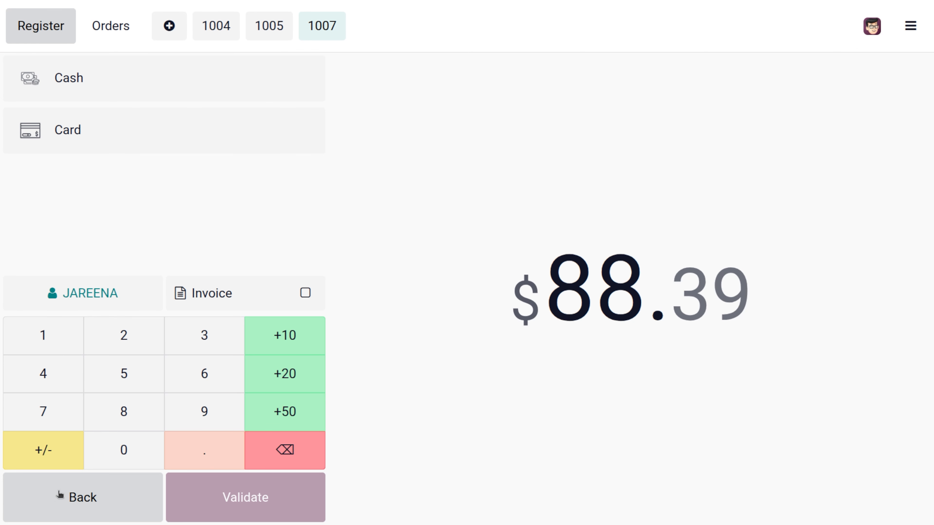
pyautogui.click(127, 98)
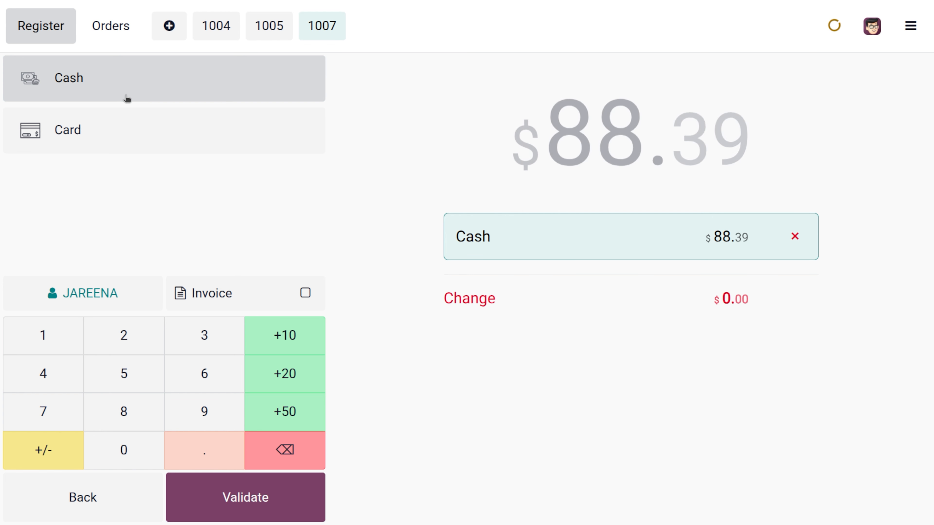
pyautogui.click(255, 496)
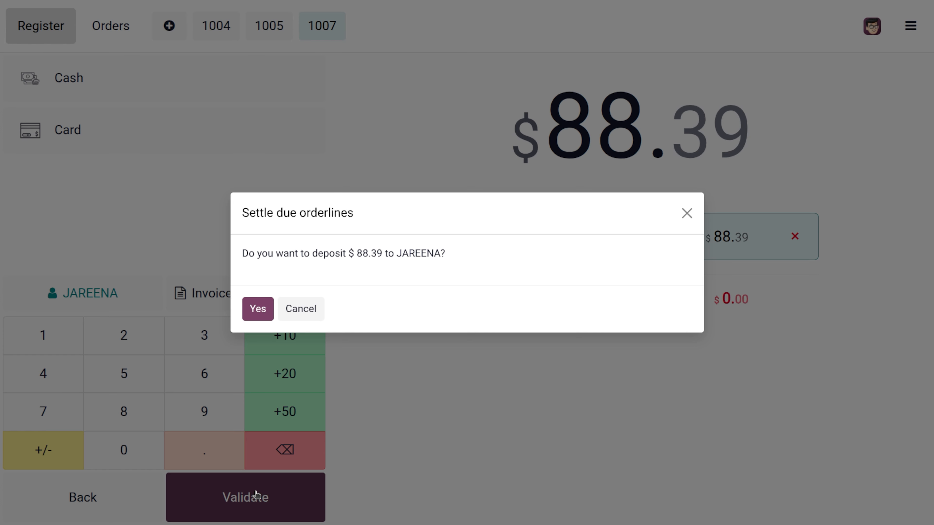
pyautogui.click(259, 309)
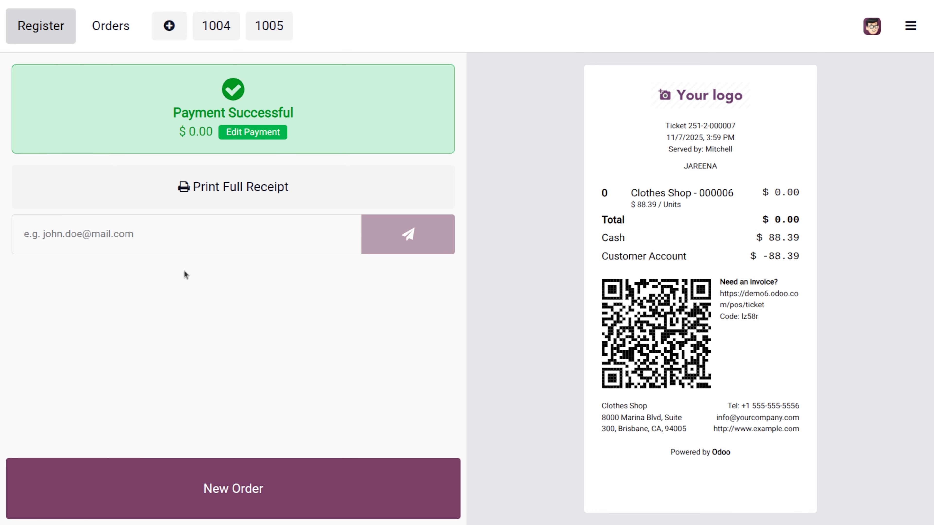
# Start a new order, check the customer's outstanding balance in the customer list, and close the list.
pyautogui.click(239, 494)
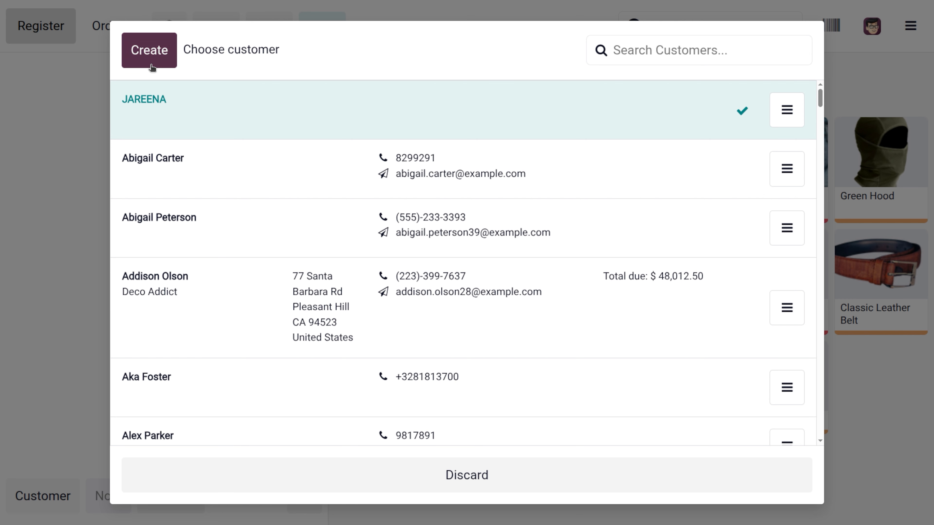
pyautogui.click(579, 478)
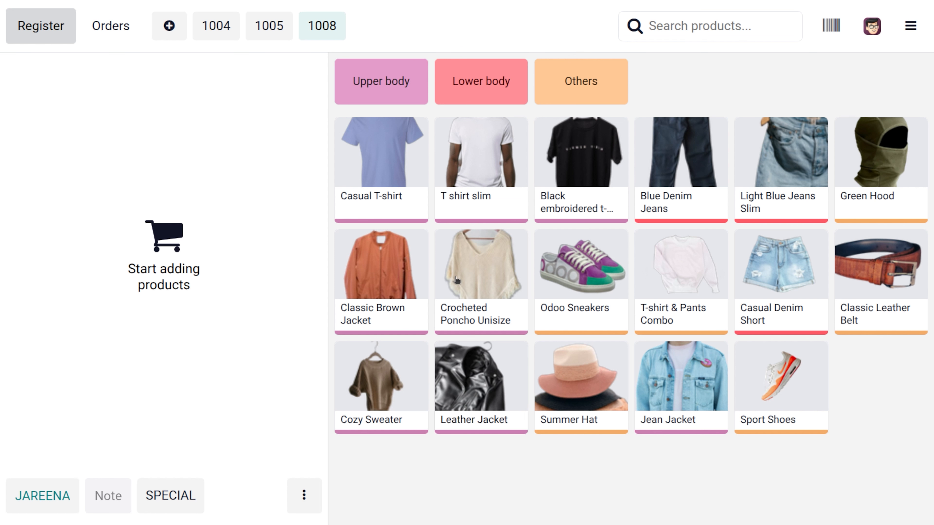
# In the earliest open order, add one Summer Hat and one Leather Jacket, and assign the first customer in the list.
pyautogui.click(222, 30)
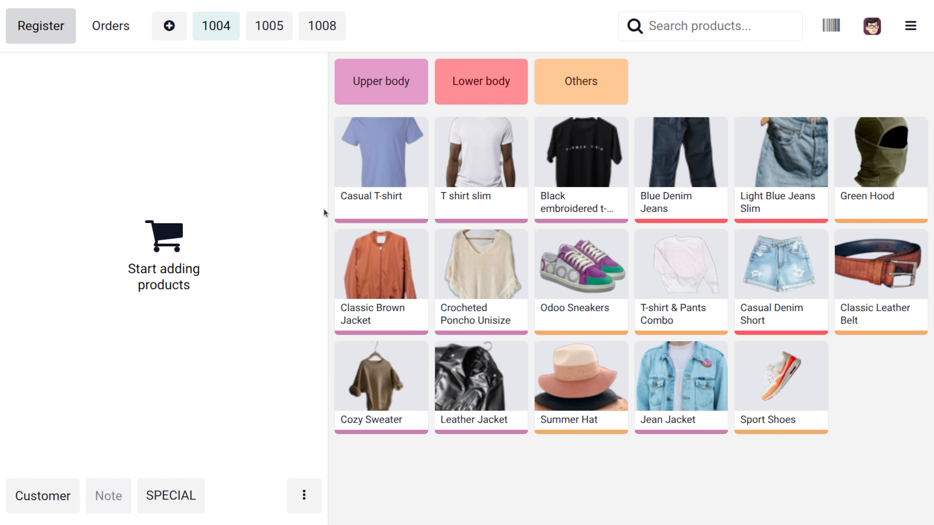
pyautogui.click(555, 388)
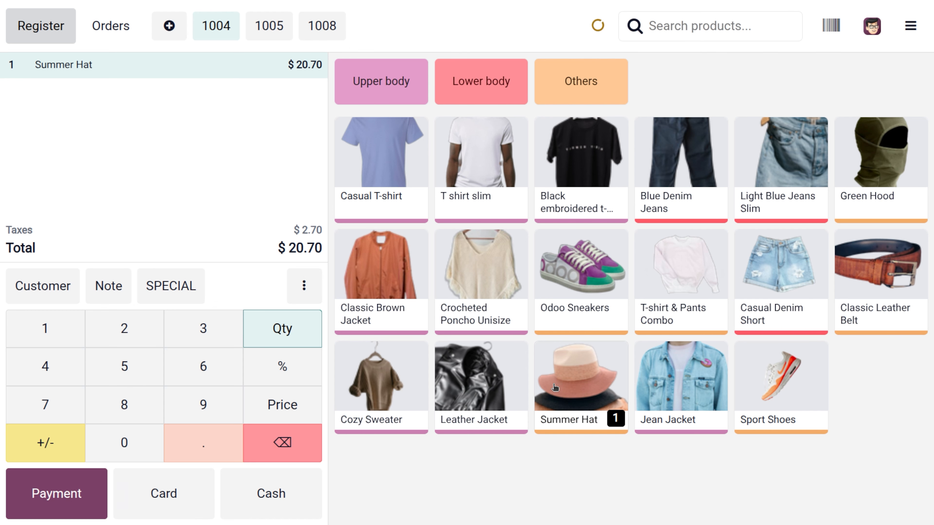
pyautogui.click(443, 379)
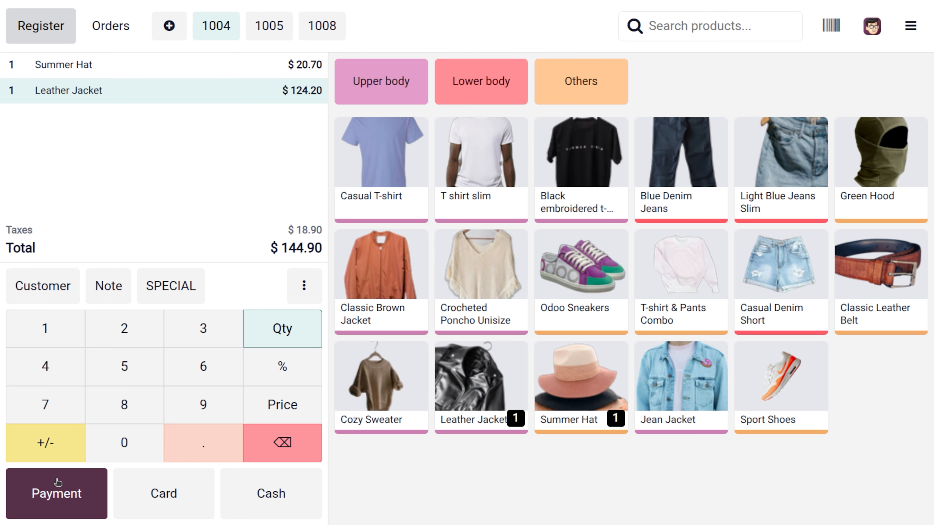
pyautogui.click(66, 288)
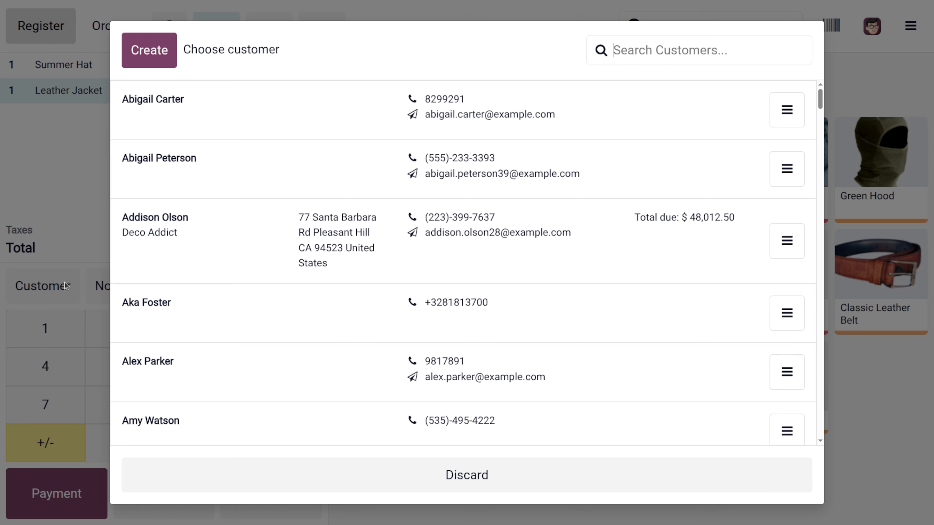
pyautogui.click(258, 120)
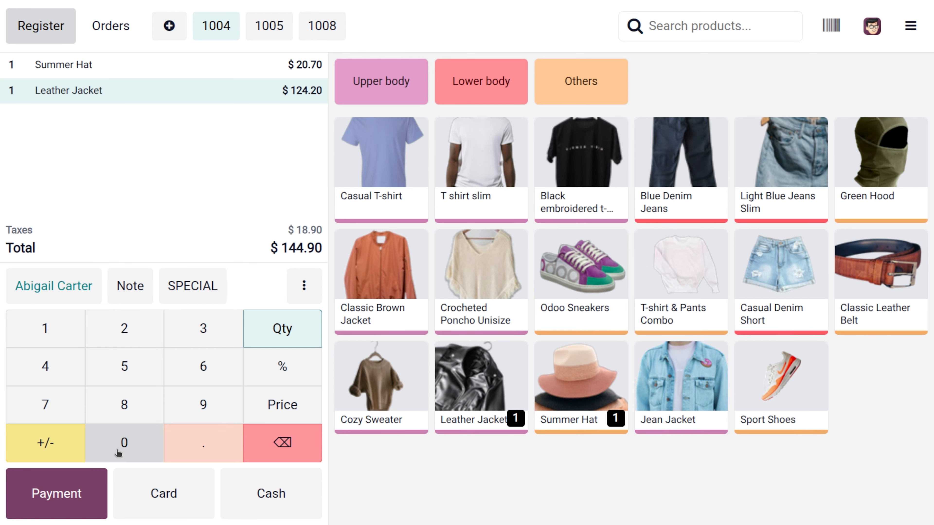
# Pay the Summer Hat and Leather Jacket order in cash and validate it.
pyautogui.click(72, 498)
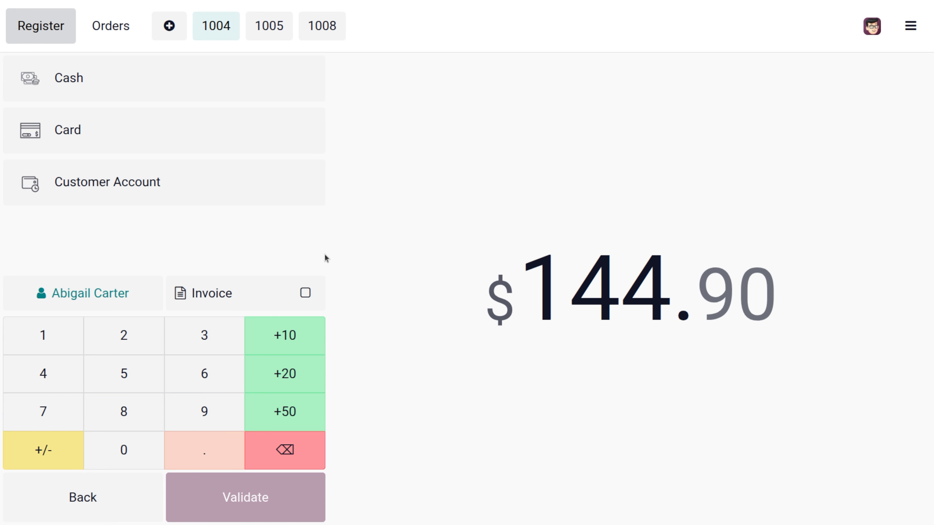
pyautogui.click(108, 92)
pyautogui.click(291, 495)
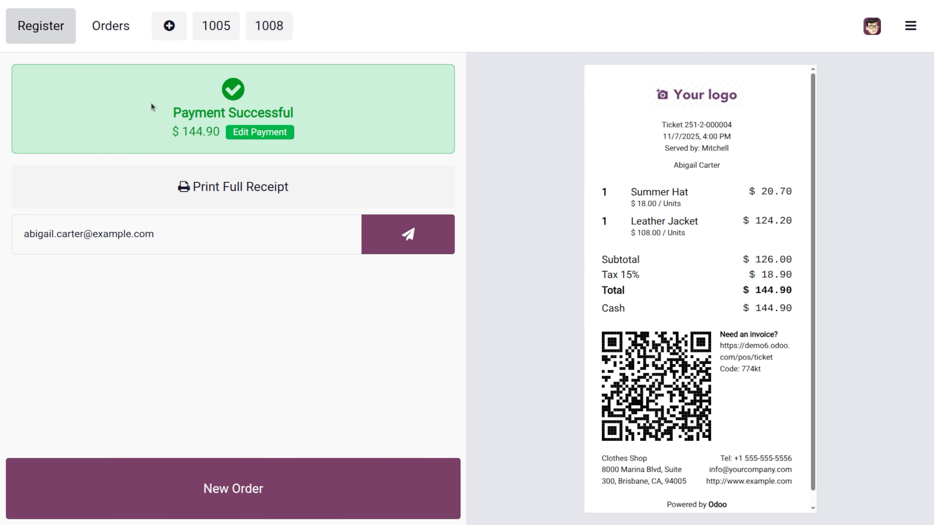
# In the earliest remaining order, add a Casual T-shirt (S, White) and Blue Denim Jeans (S), and assign the first customer in the list.
pyautogui.click(209, 29)
pyautogui.click(377, 147)
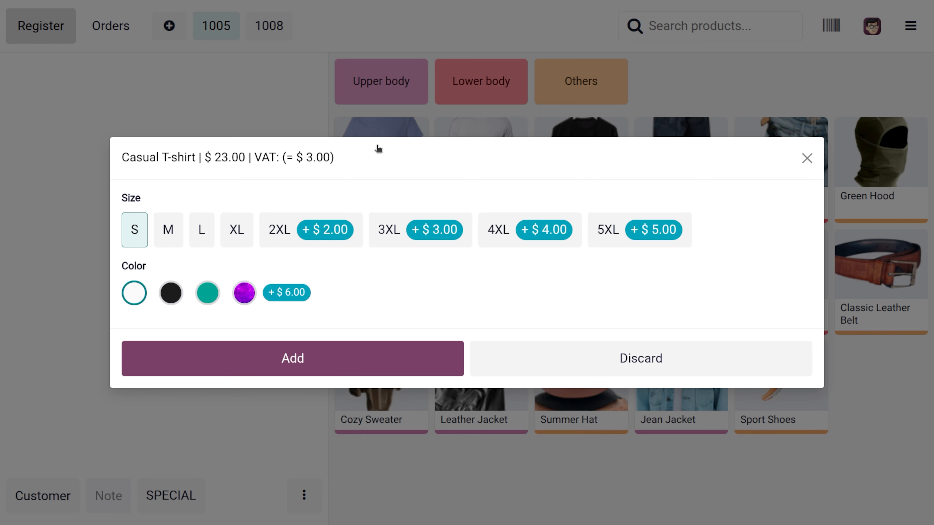
pyautogui.click(356, 350)
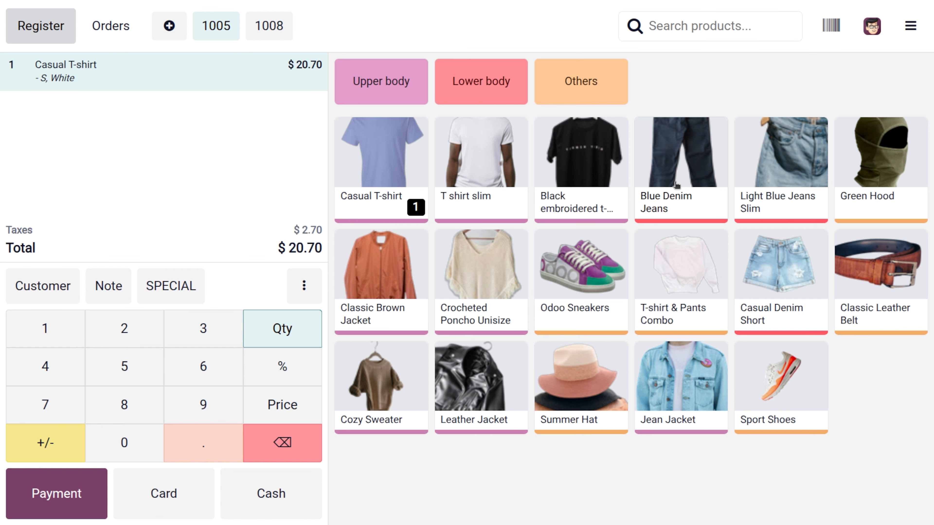
pyautogui.click(703, 173)
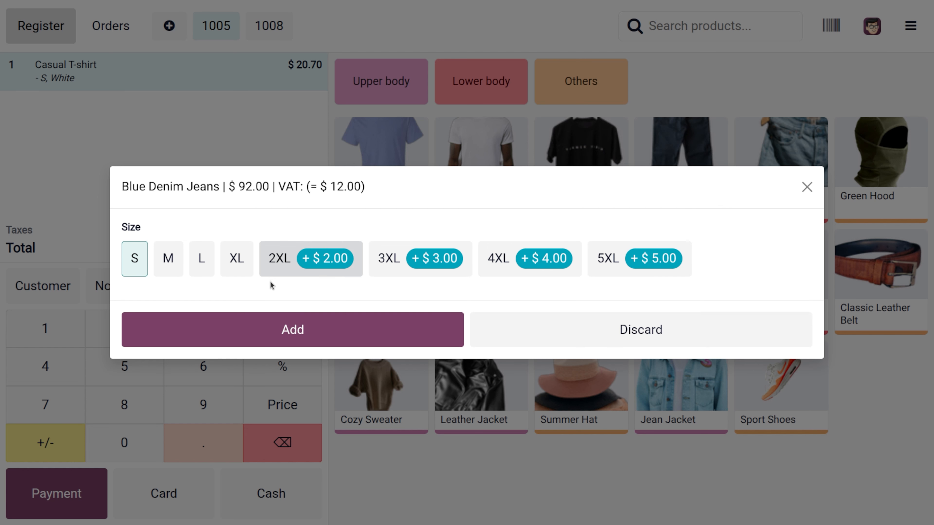
pyautogui.click(285, 338)
pyautogui.click(42, 291)
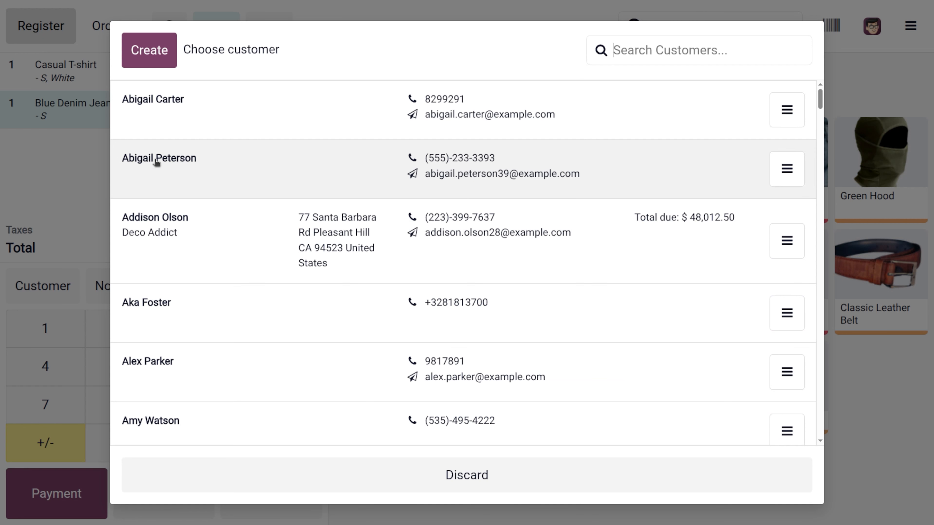
pyautogui.click(208, 106)
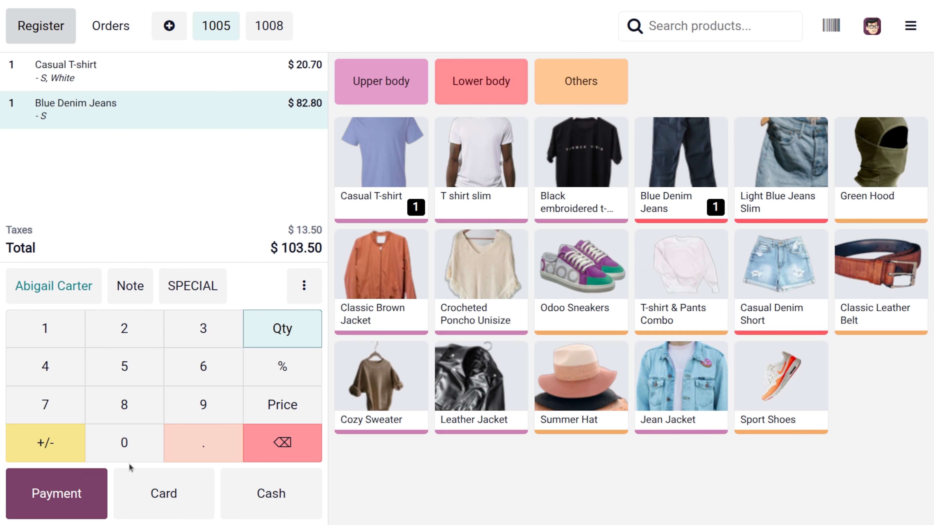
# Pay the Casual T-shirt and Blue Denim Jeans order in cash and validate it.
pyautogui.click(57, 493)
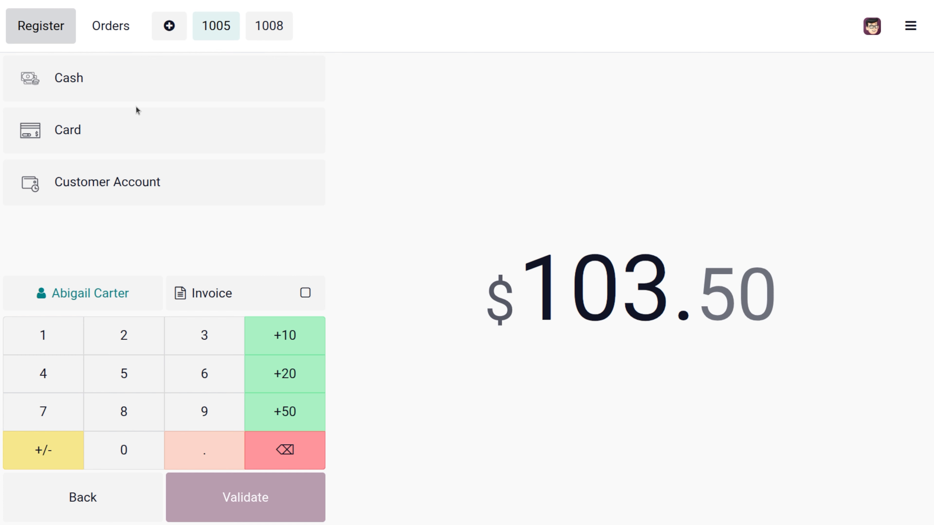
pyautogui.click(112, 76)
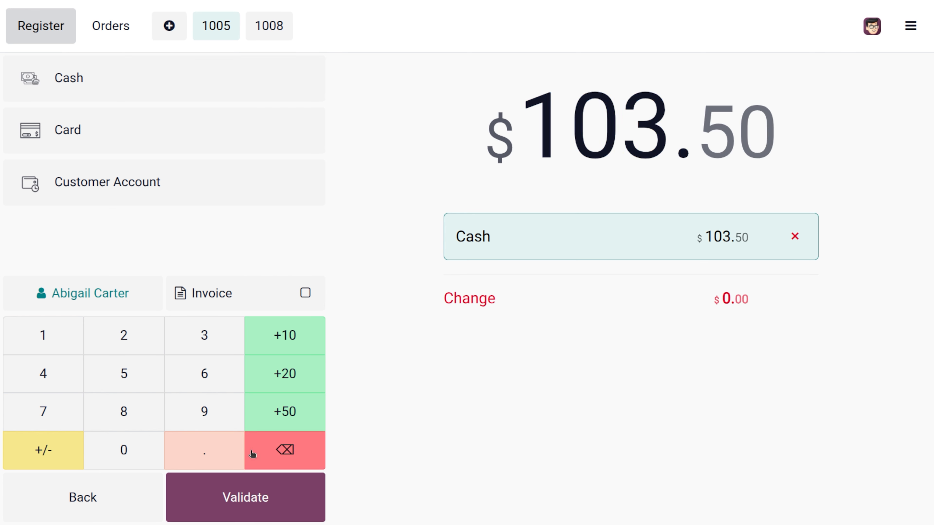
pyautogui.click(259, 506)
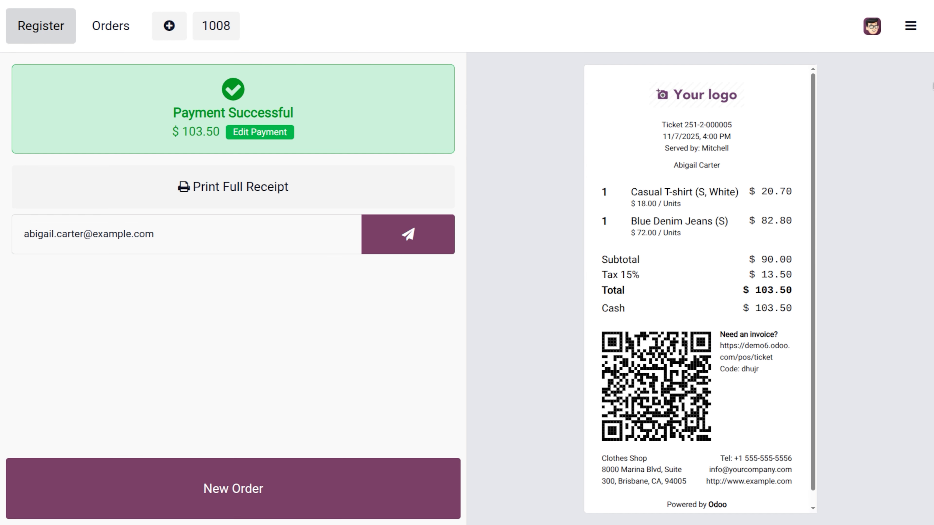
# Leave the register for the backend, open the Point of Sale orders list and group it by customer.
pyautogui.click(910, 26)
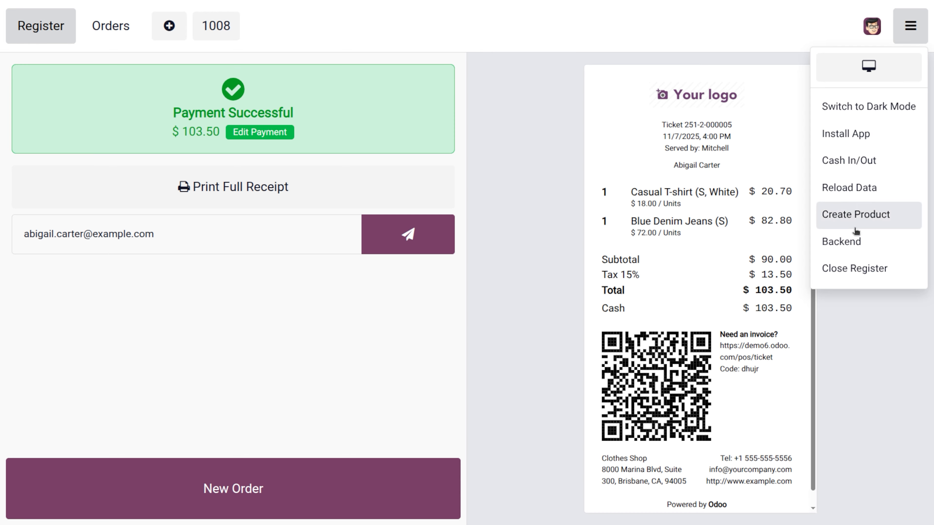
pyautogui.click(841, 242)
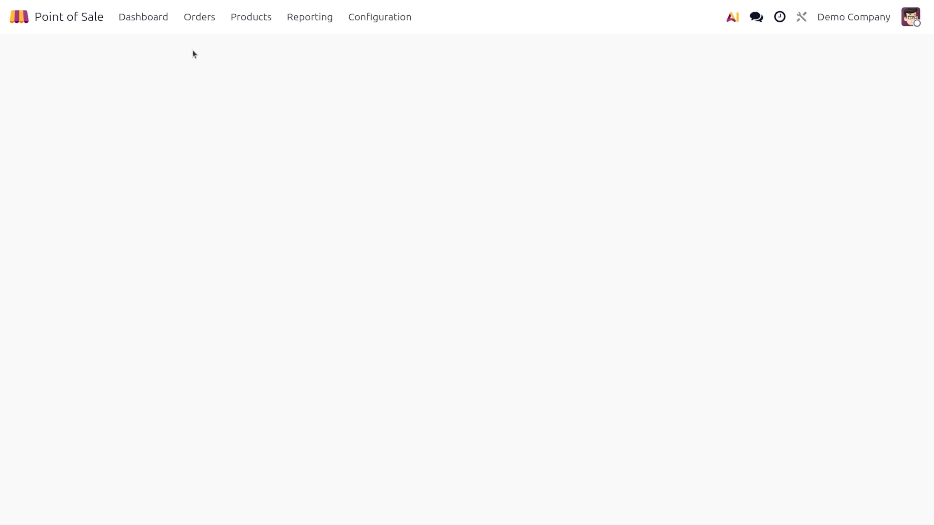
pyautogui.click(204, 16)
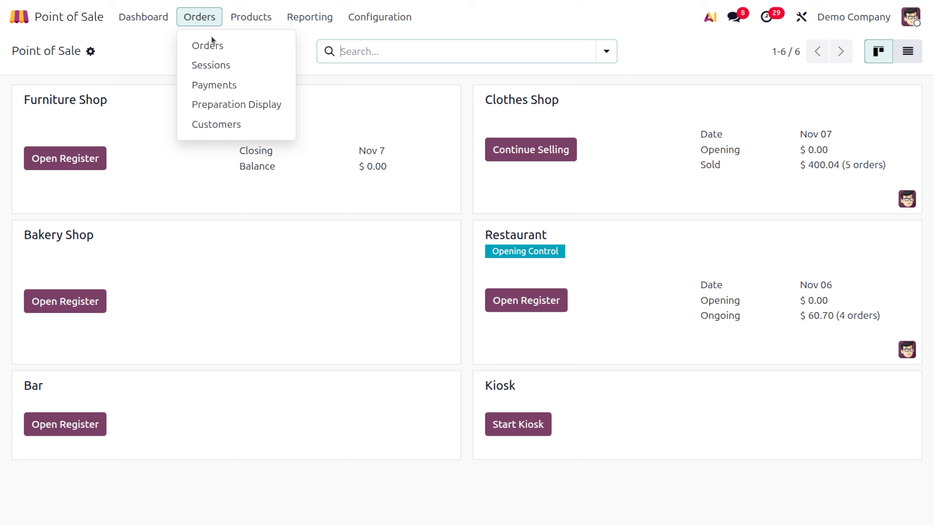
pyautogui.click(220, 47)
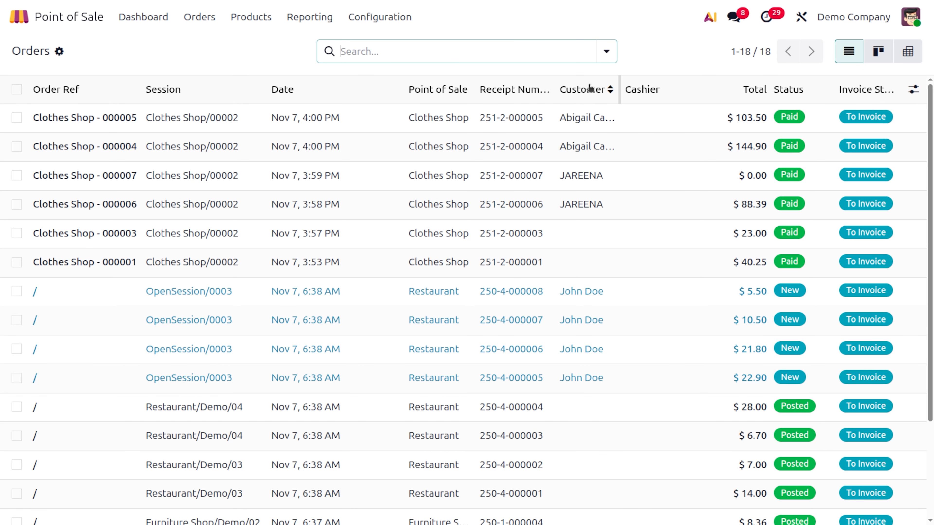
pyautogui.click(603, 56)
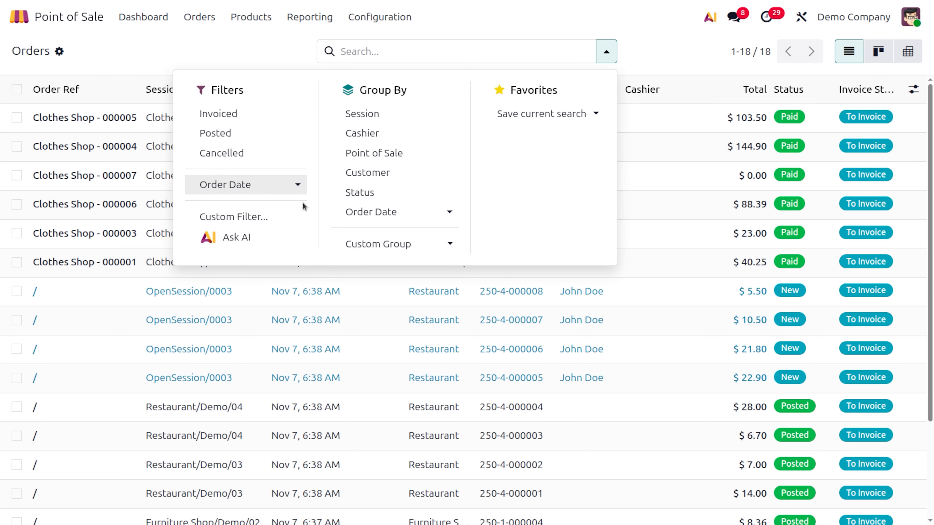
pyautogui.click(382, 175)
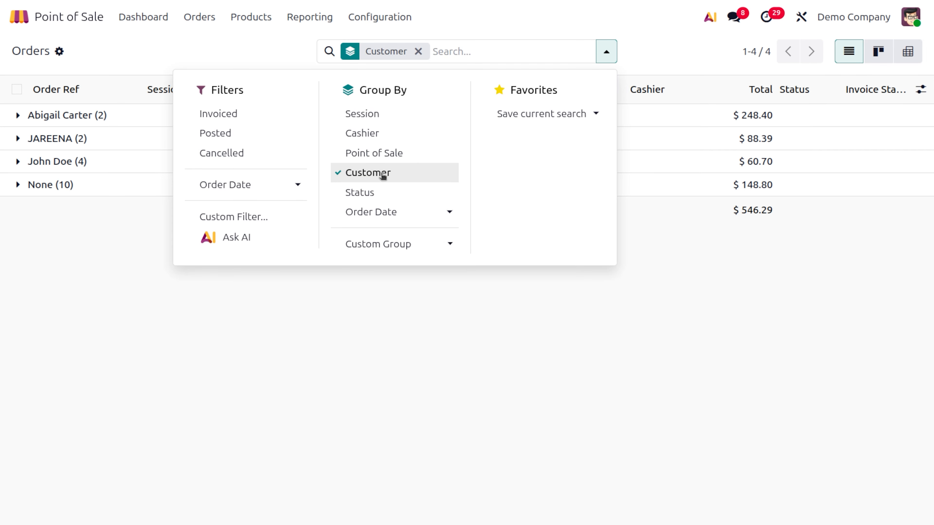
pyautogui.click(63, 212)
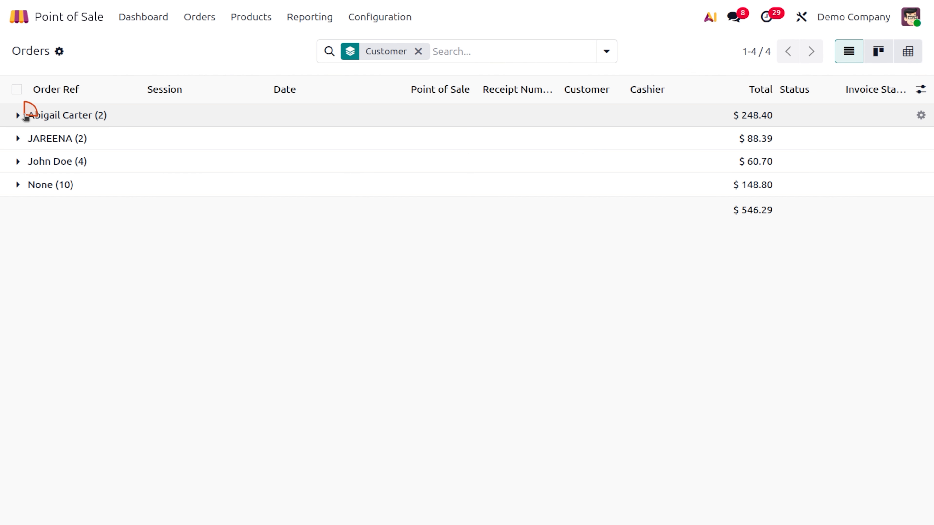
# Select both Clothes Shop orders in the first customer group, create one invoice with consolidated billing, and review its lines.
pyautogui.click(28, 115)
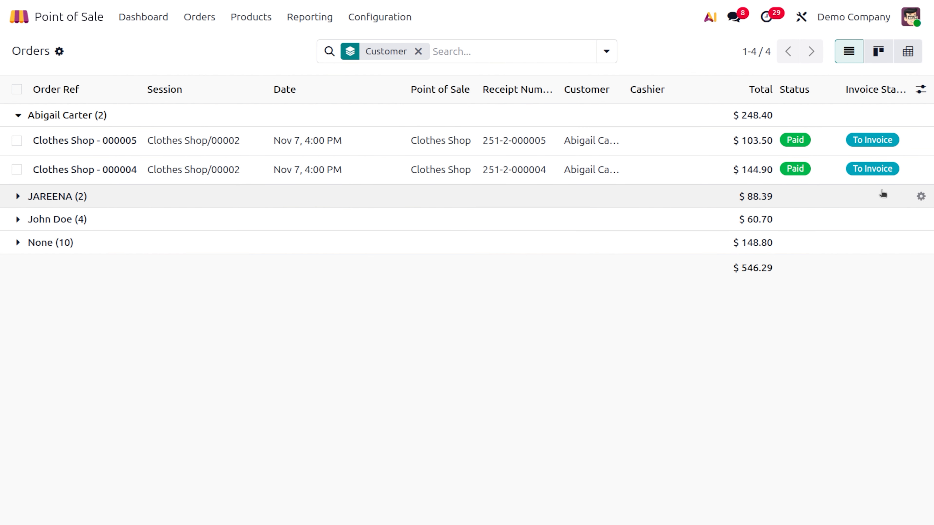
pyautogui.click(16, 140)
pyautogui.click(17, 169)
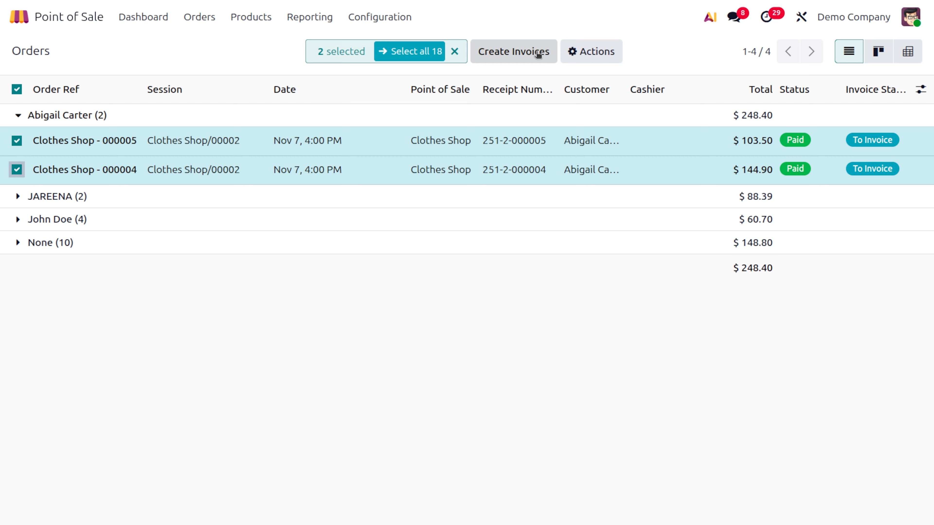
pyautogui.click(536, 52)
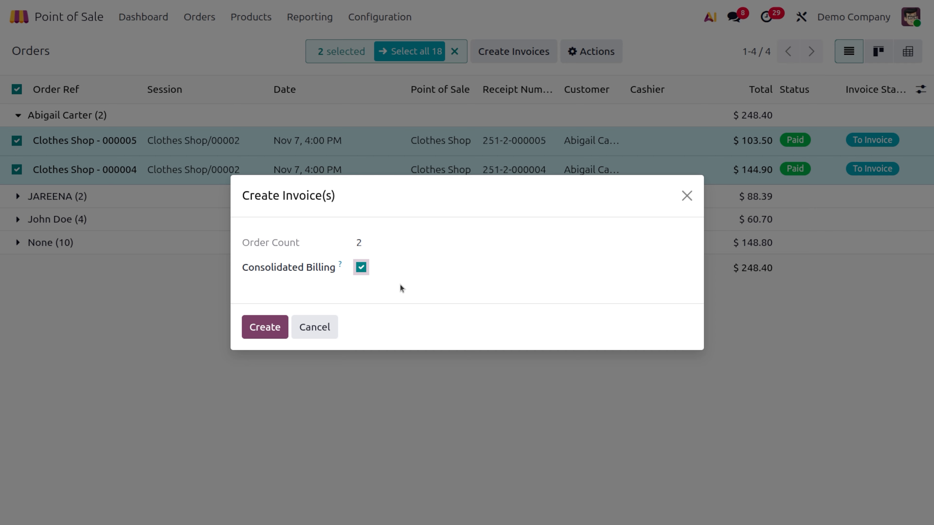
pyautogui.click(272, 329)
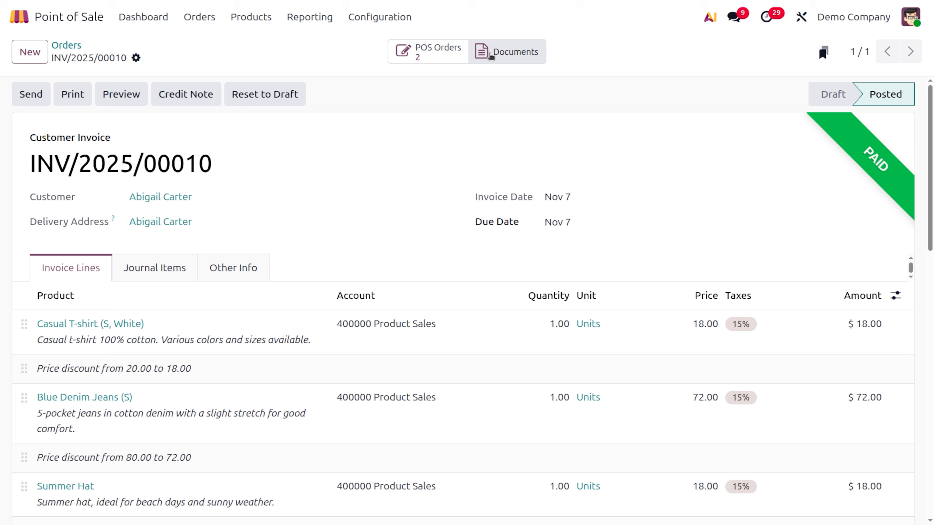
pyautogui.scroll(-5, 447, 401)
pyautogui.scroll(5, 446, 402)
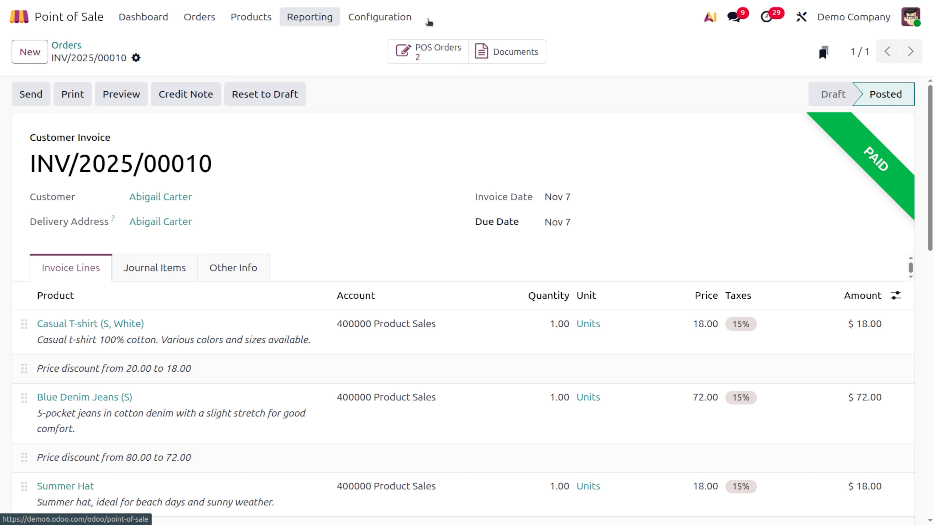
# Leave the invoice, resume the Clothes Shop register and reload its data with a full synchronization.
pyautogui.click(73, 45)
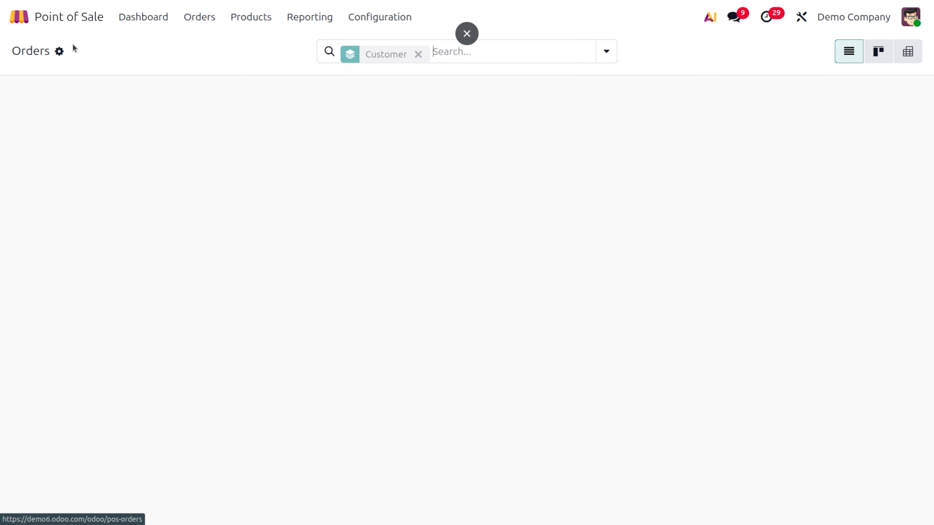
pyautogui.click(141, 17)
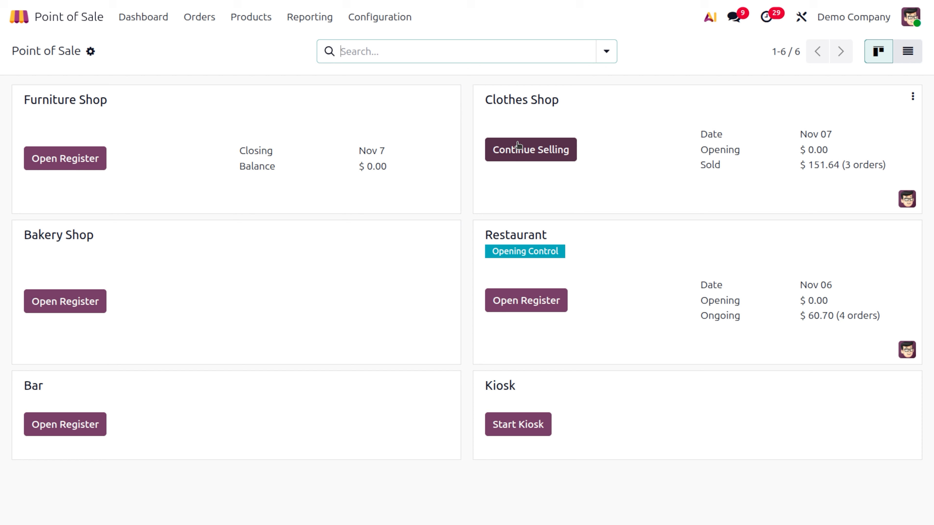
pyautogui.click(516, 142)
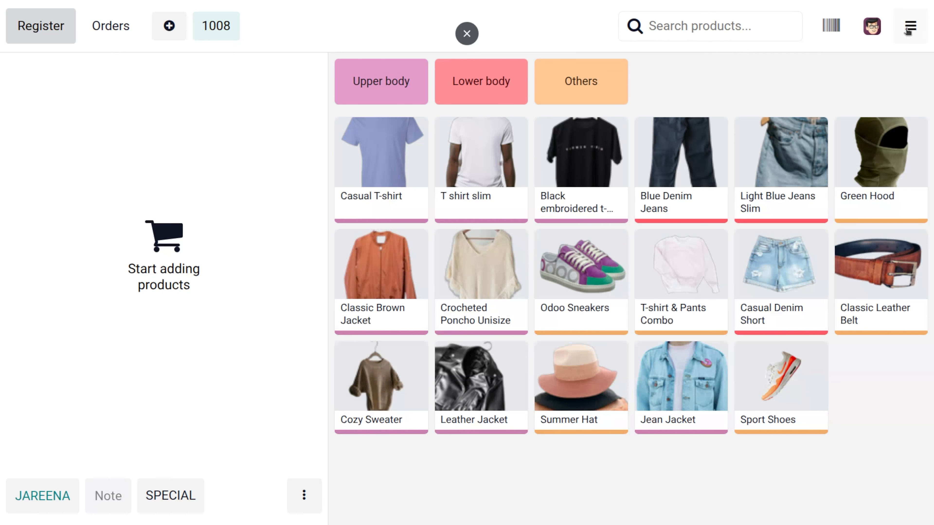
pyautogui.click(910, 27)
pyautogui.click(882, 189)
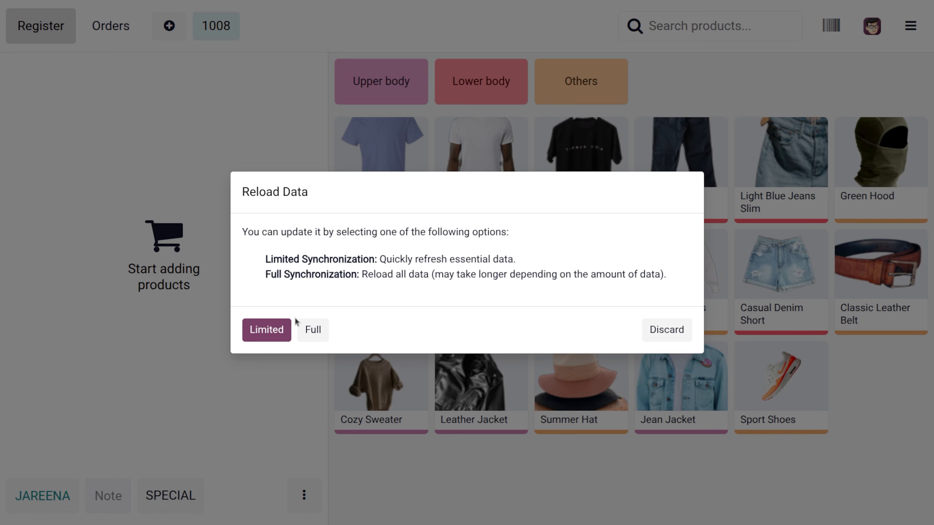
pyautogui.click(308, 329)
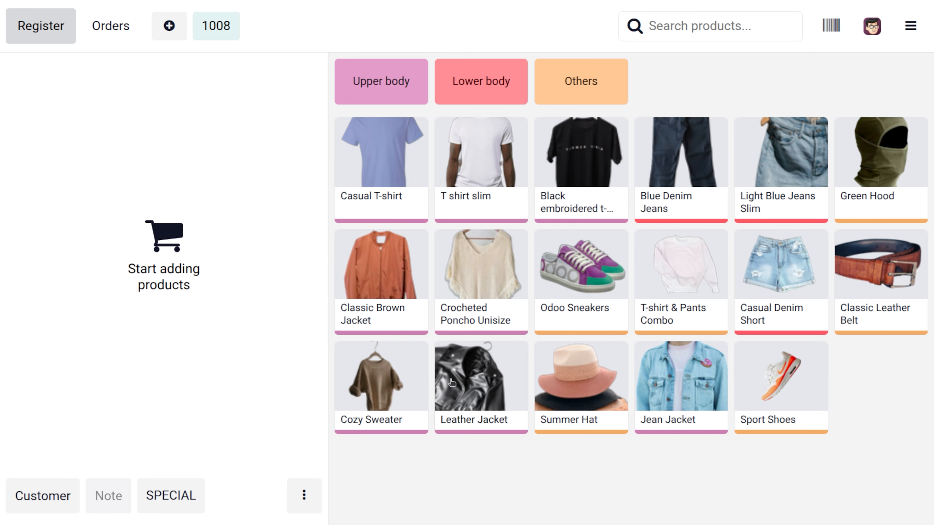
# Exit the register to the backend and open the Point of Sale settings for the Clothes Shop.
pyautogui.click(917, 17)
pyautogui.click(844, 249)
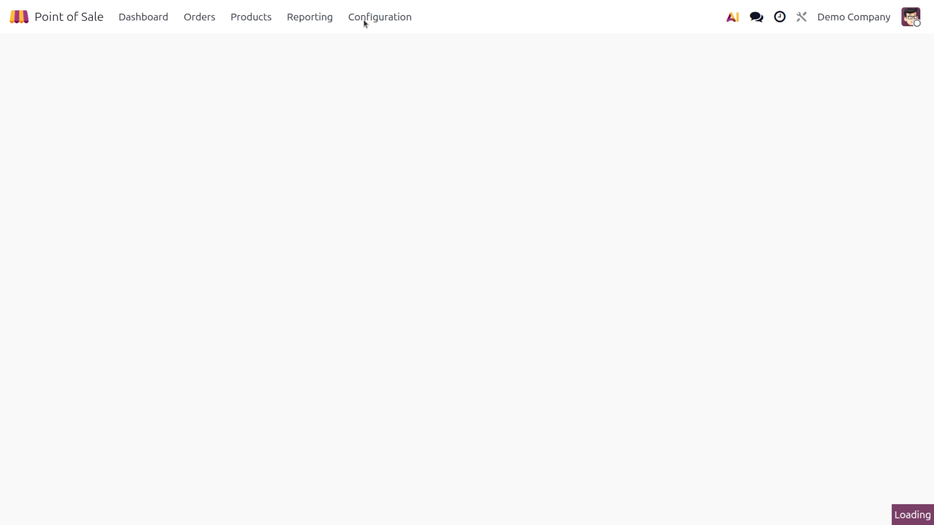
pyautogui.click(366, 23)
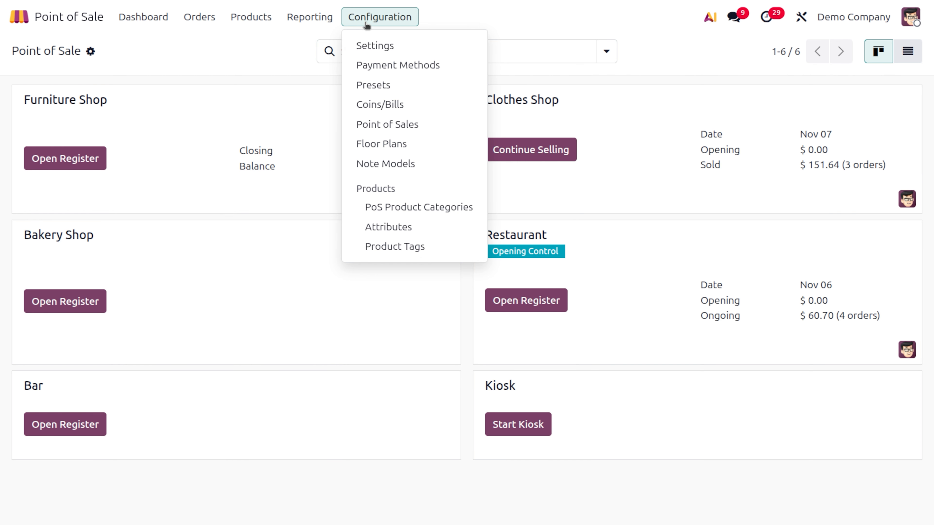
pyautogui.click(377, 46)
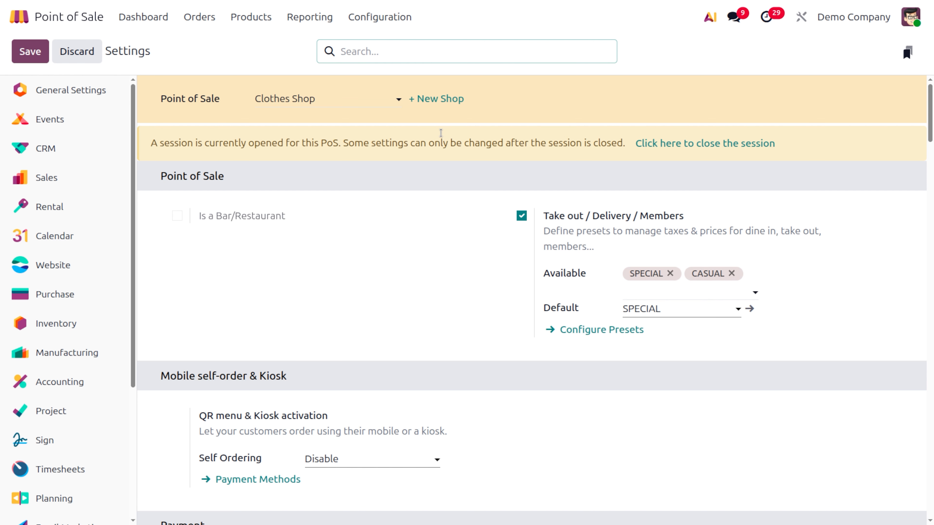
# Look through the Clothes Shop settings and search them for "BOOK" to find the Booking option.
pyautogui.scroll(-10, 446, 374)
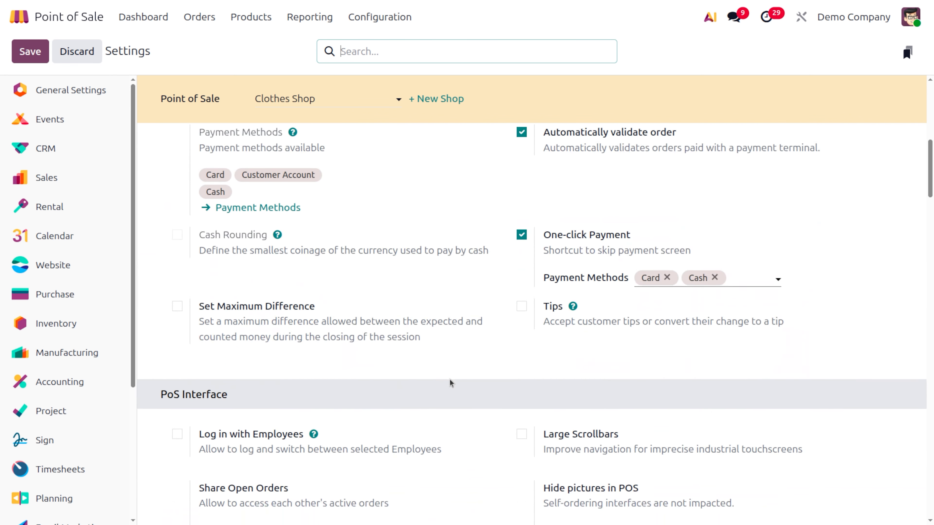
pyautogui.scroll(-15, 450, 379)
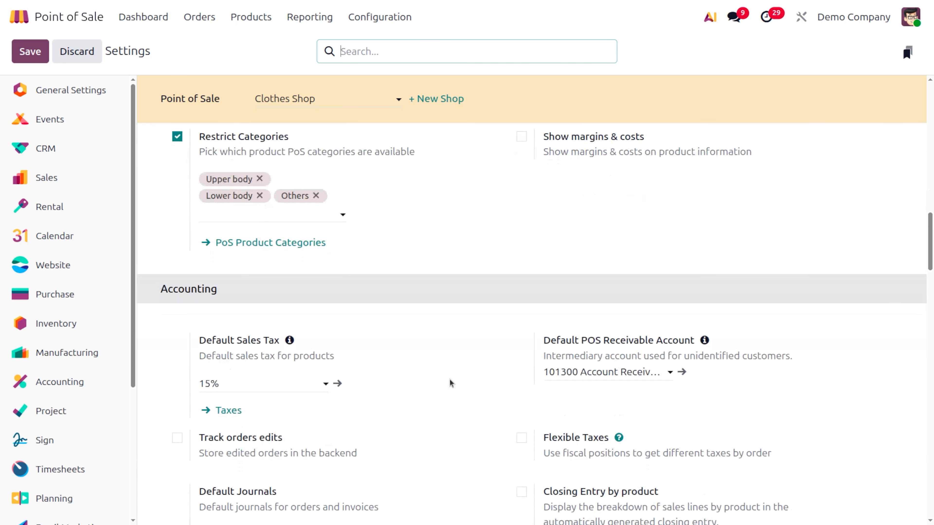
pyautogui.scroll(-12, 449, 380)
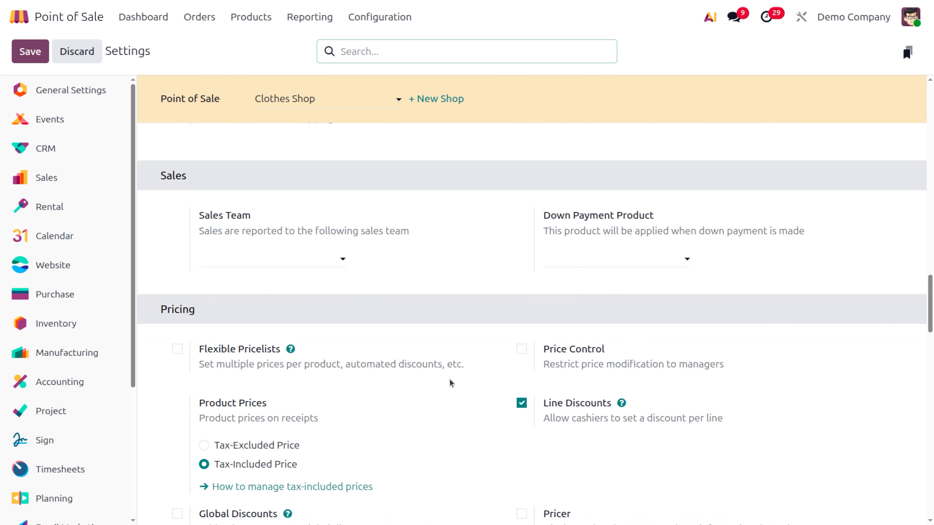
pyautogui.scroll(-12, 449, 379)
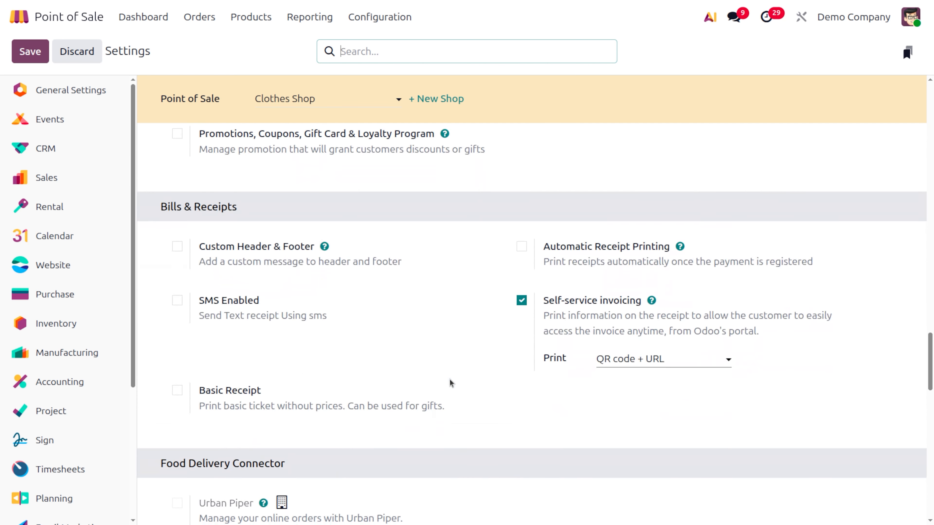
pyautogui.scroll(-12, 449, 379)
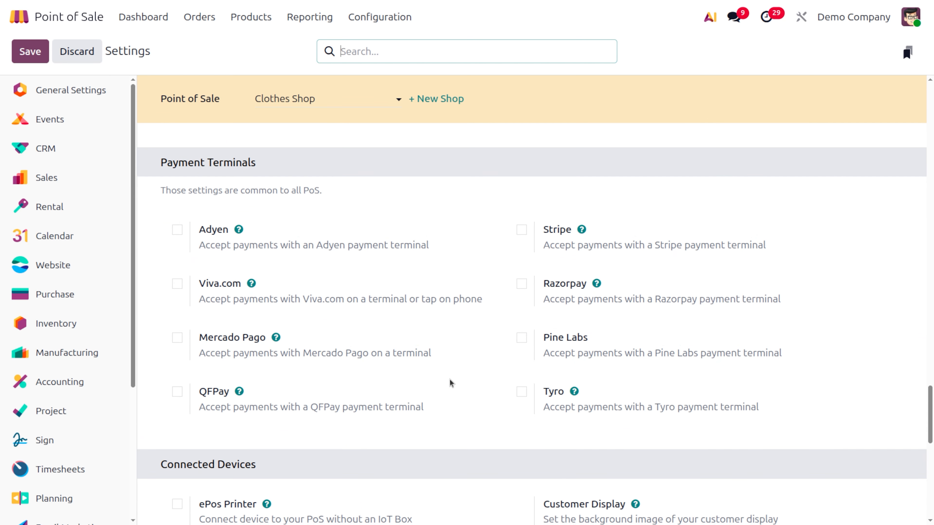
pyautogui.scroll(-8, 449, 379)
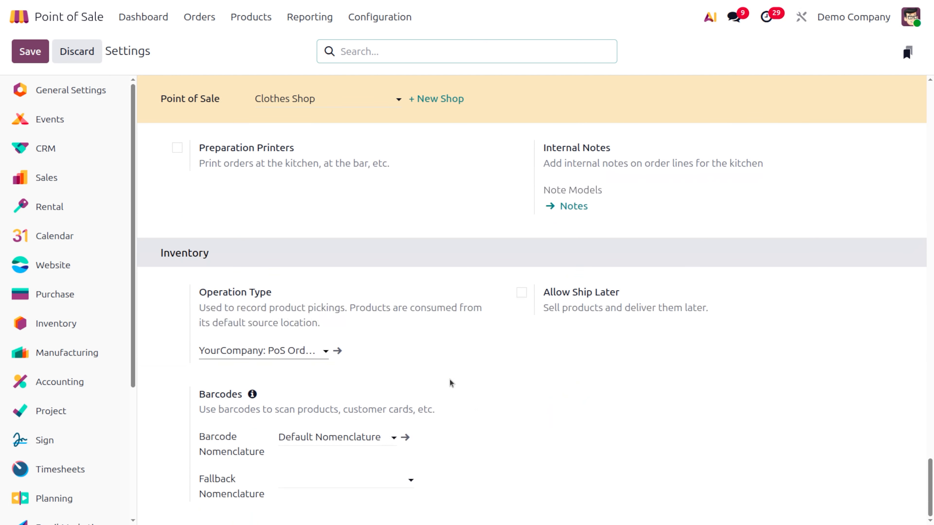
pyautogui.write('BOOL')
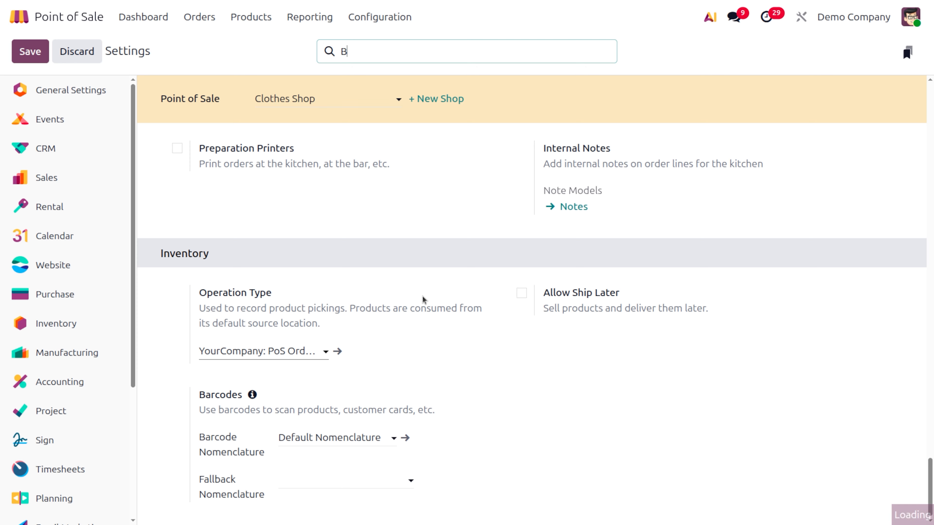
pyautogui.press('BackSpace')
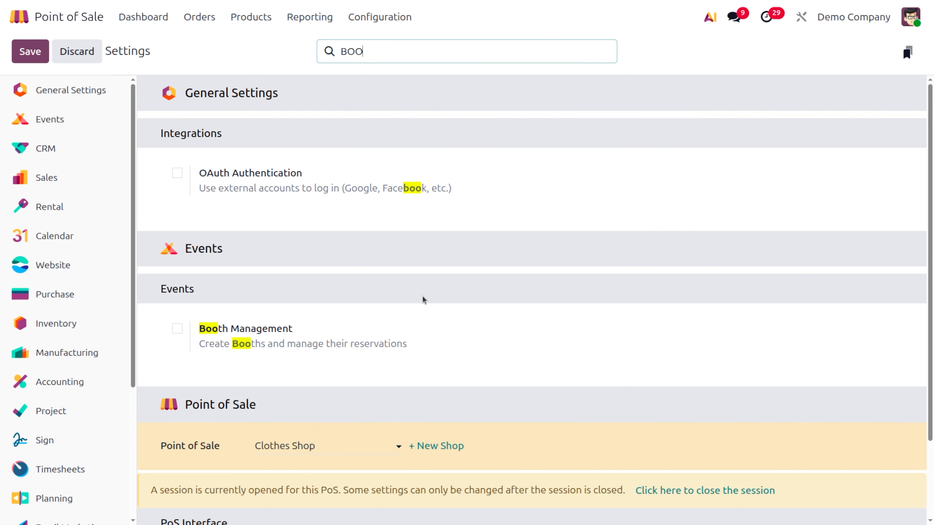
pyautogui.write('K')
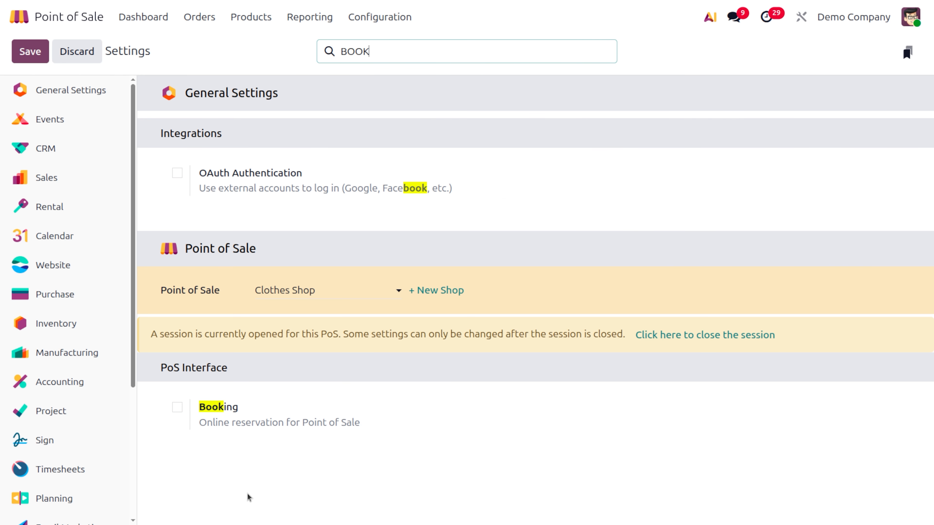
# Enable Booking for the Clothes Shop with the appointment type Table and save the settings.
pyautogui.click(178, 408)
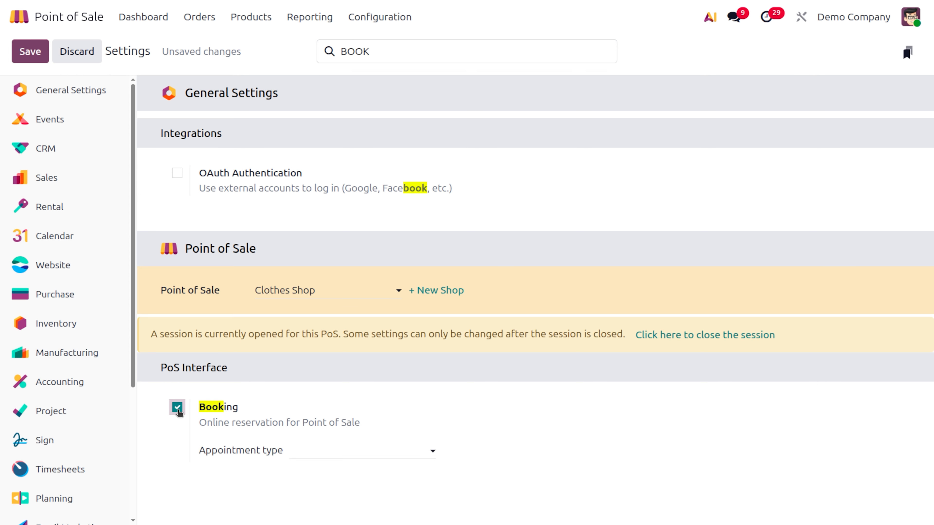
pyautogui.click(358, 445)
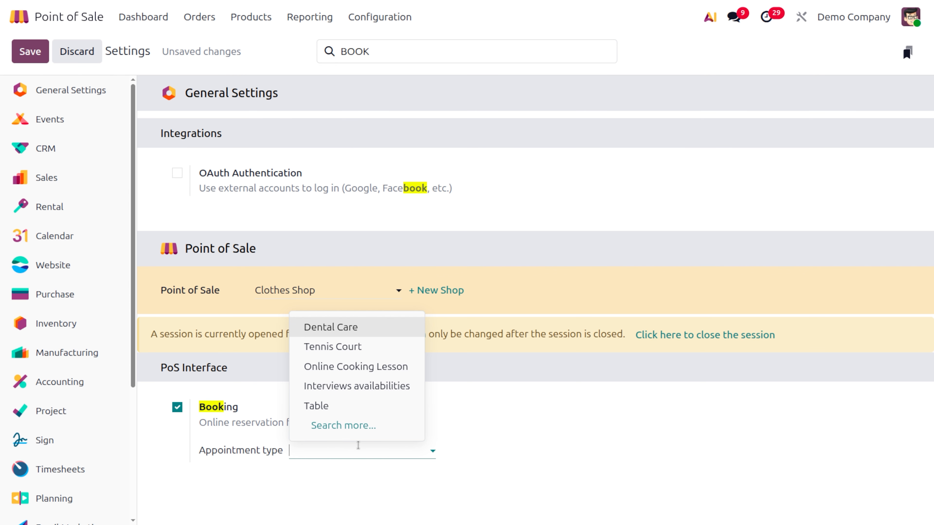
pyautogui.click(328, 406)
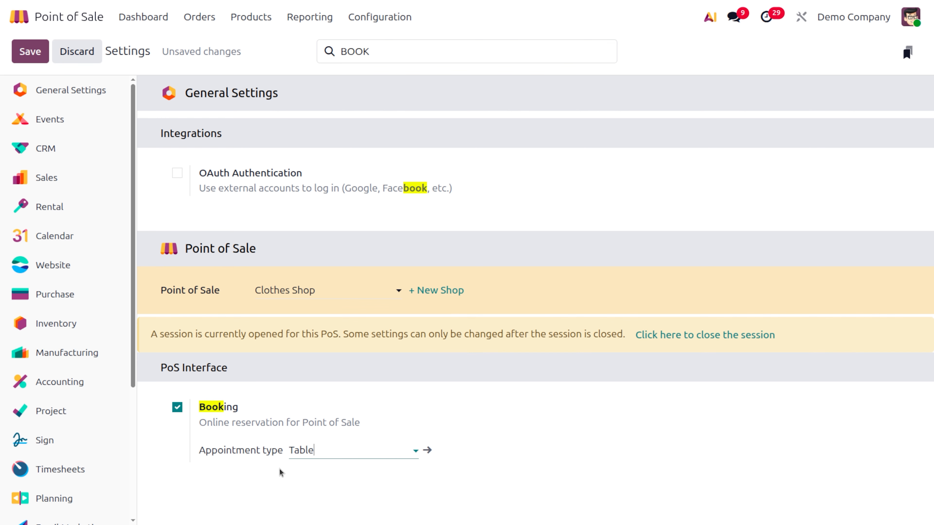
pyautogui.click(28, 51)
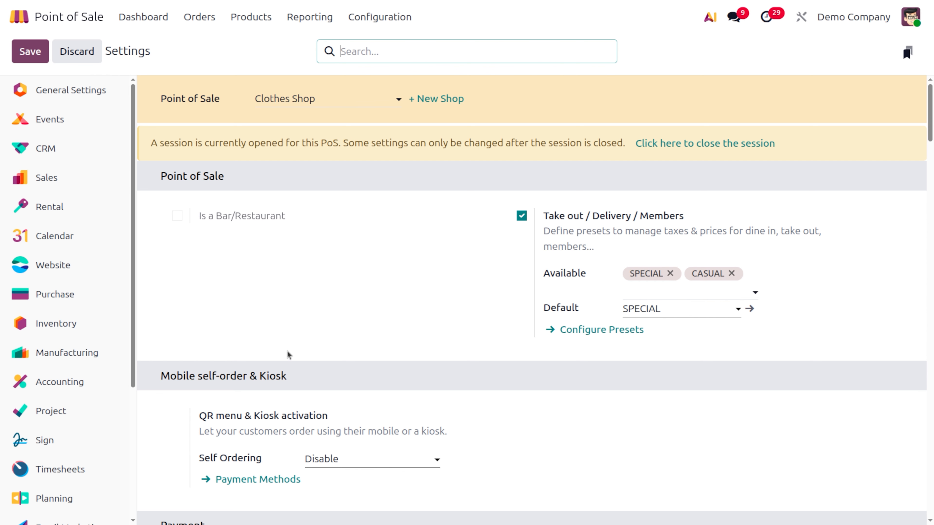
# Go back to the dashboard and continue selling in the Clothes Shop register.
pyautogui.click(122, 23)
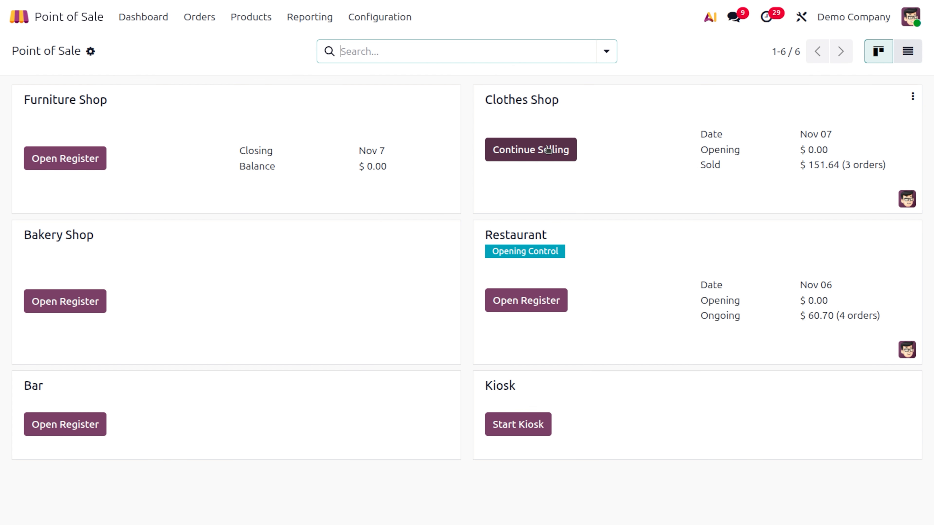
pyautogui.click(548, 149)
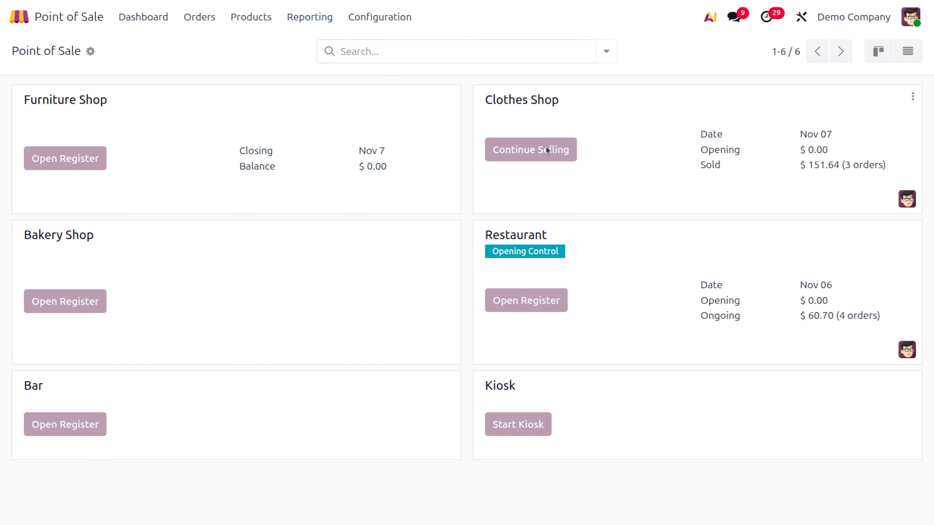